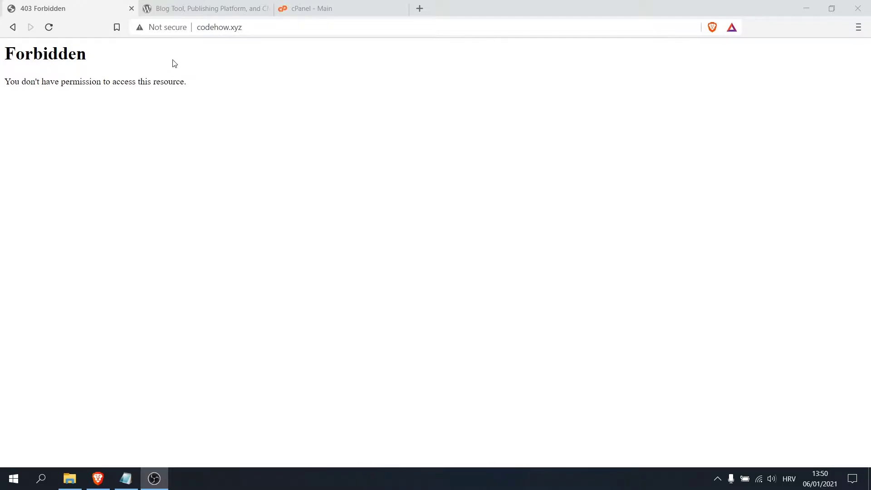
Open the WordPress.org download page offering WordPress 5.6.
left_click(171, 9)
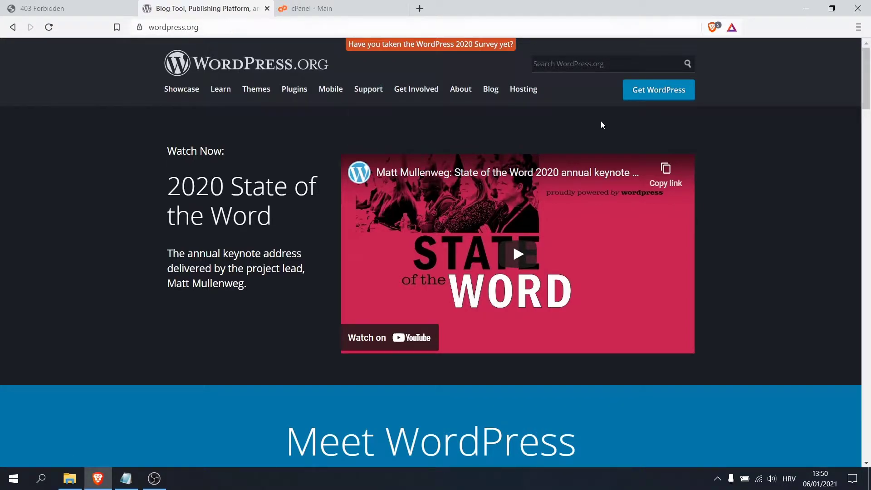
left_click(658, 93)
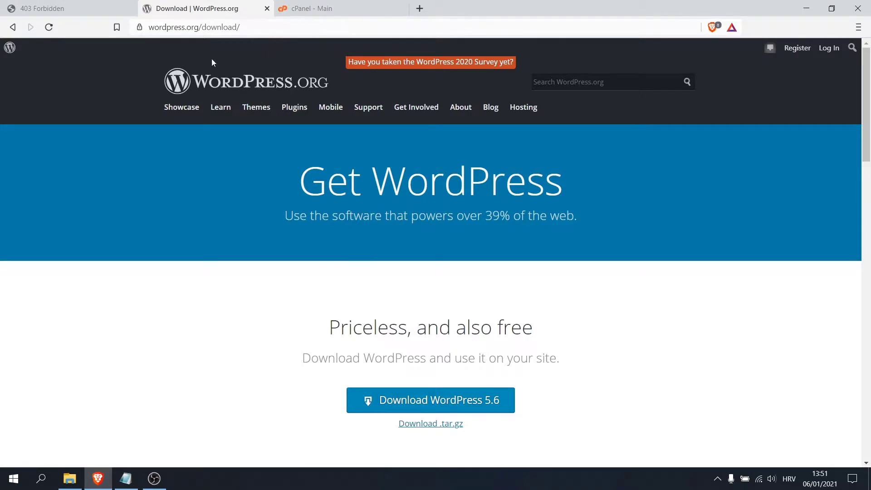
Return to the codehow.xyz Forbidden tab and append /cpan to the domain in the address bar.
left_click(66, 12)
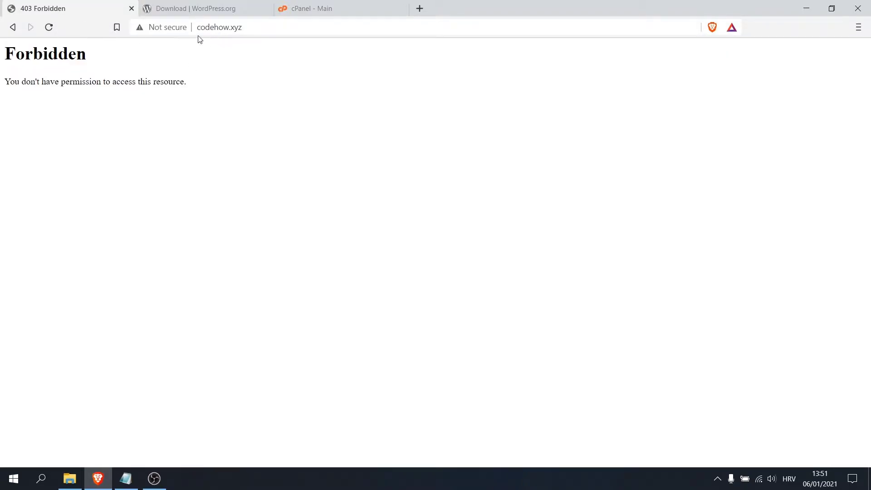
left_click(276, 30)
left_click(276, 30)
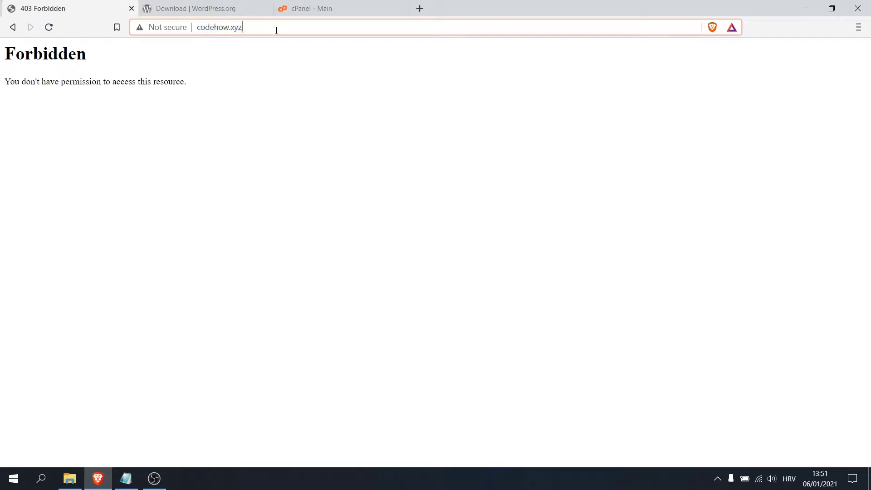
type("/cpan")
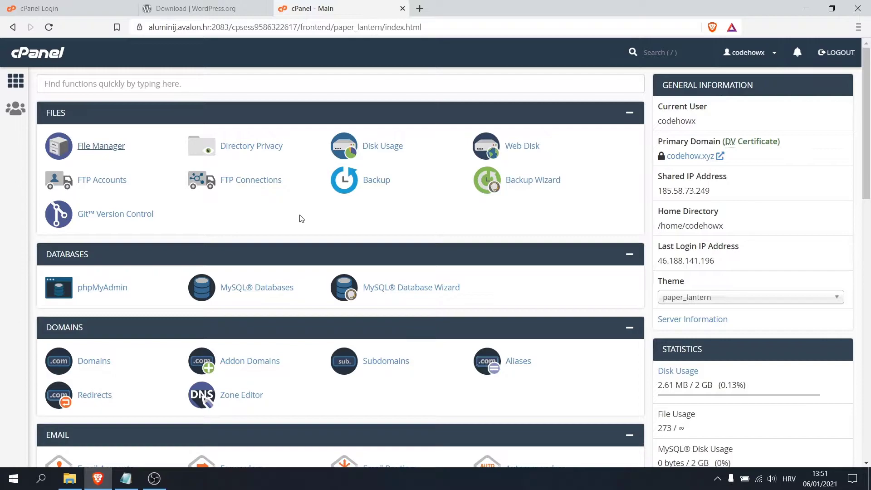
In File Manager, open public_html and upload the wordpress-5.6 zip archive.
left_click(95, 149)
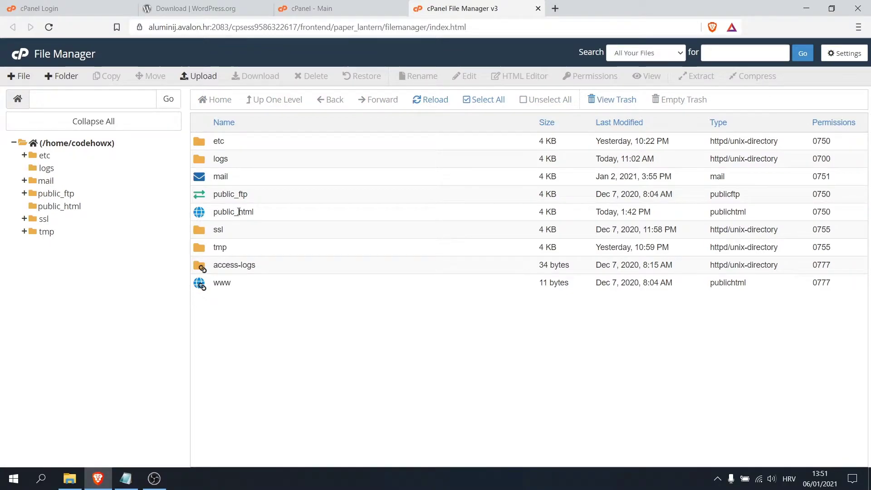
double_click(199, 214)
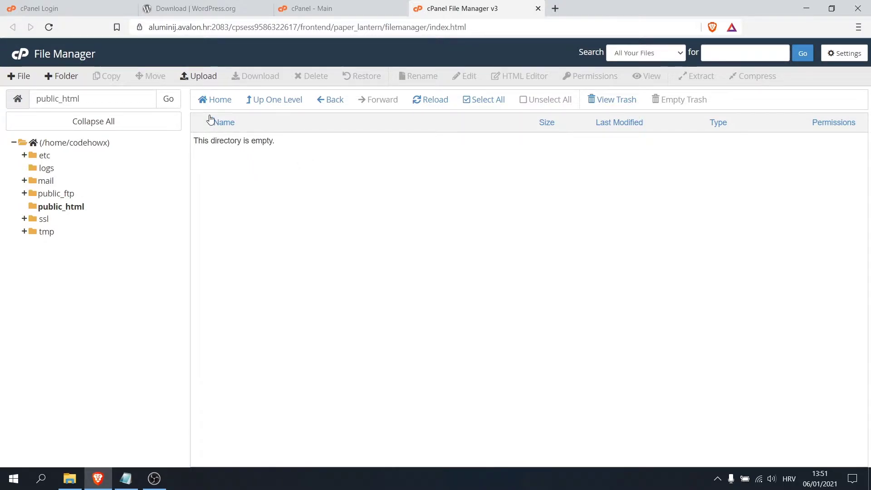
left_click(200, 77)
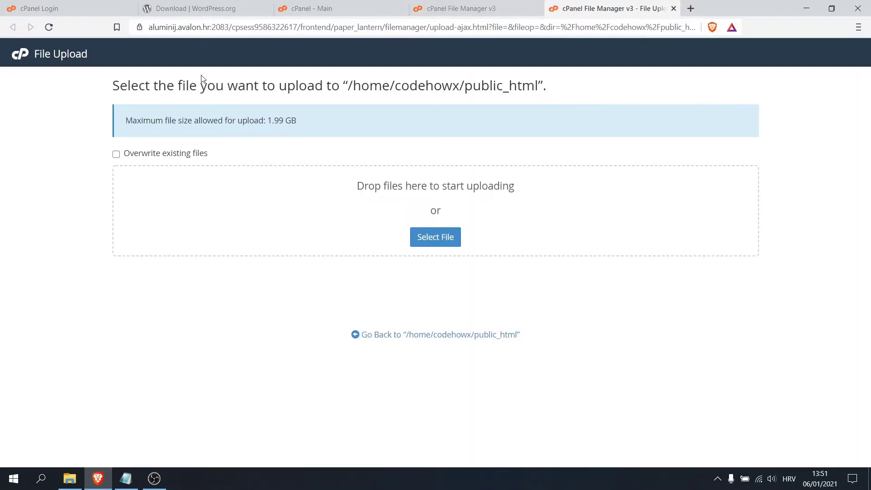
left_click(445, 235)
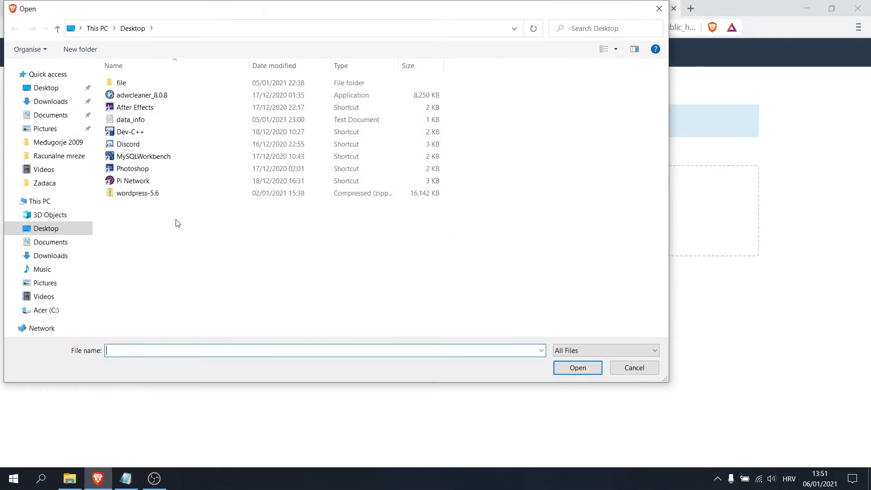
left_click(140, 195)
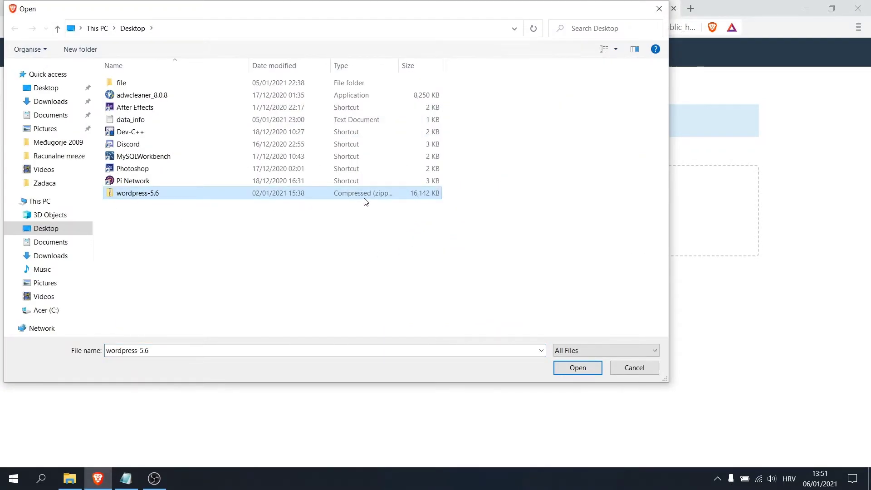
double_click(133, 198)
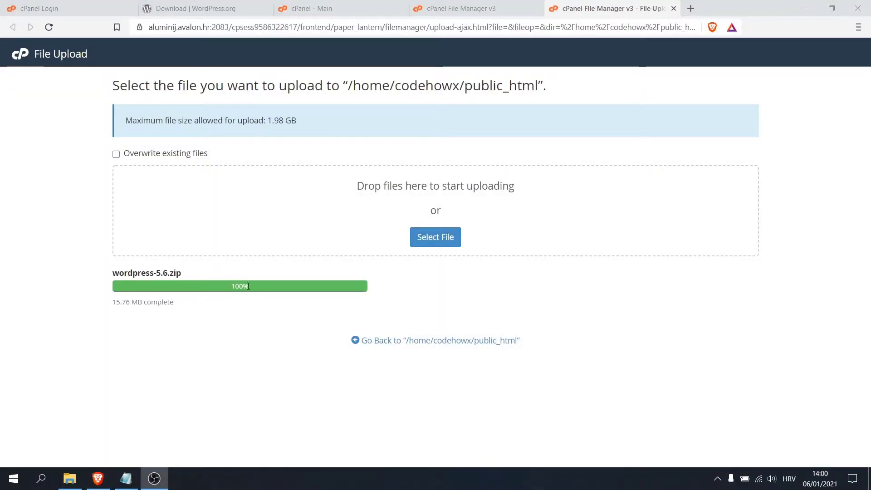
Close the upload tab and refresh public_html to show the uploaded archive.
left_click(673, 9)
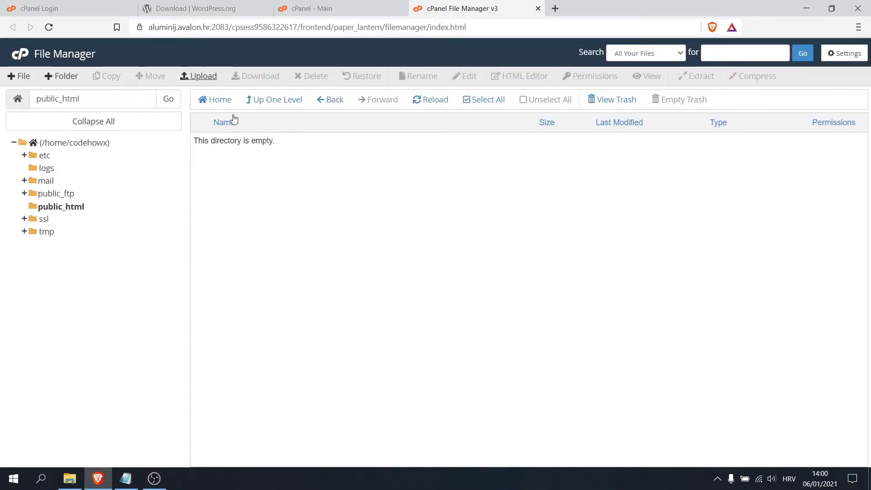
left_click(217, 103)
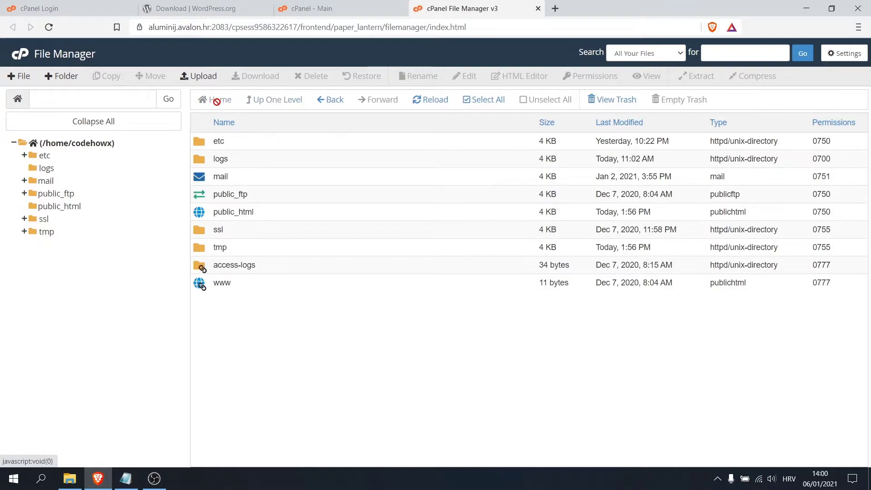
double_click(202, 213)
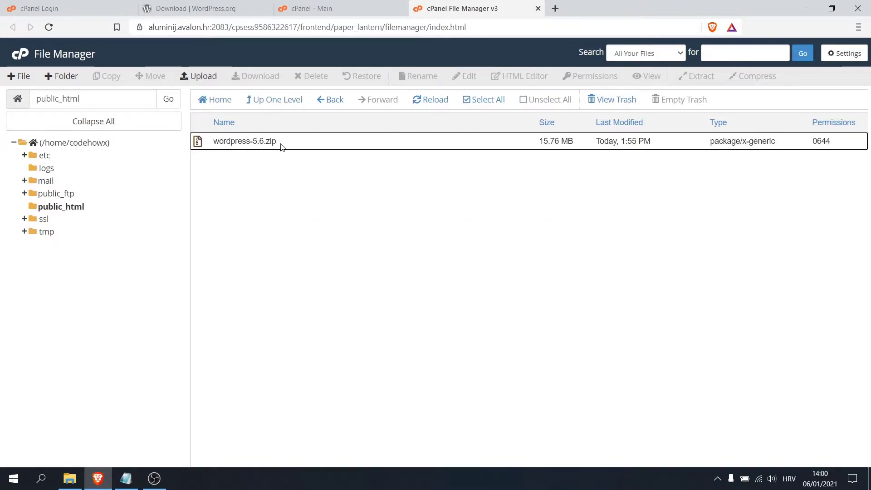
Extract wordpress-5.6.zip into public_html and dismiss the extraction log.
left_click(287, 144)
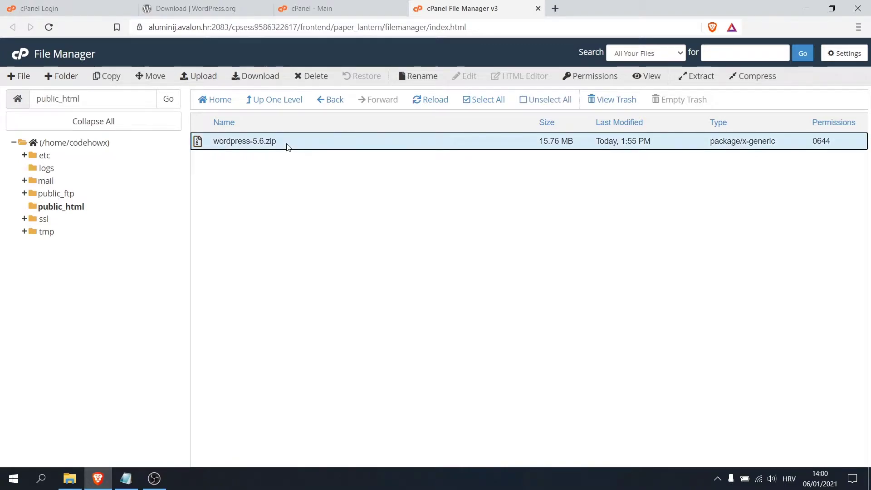
right_click(286, 143)
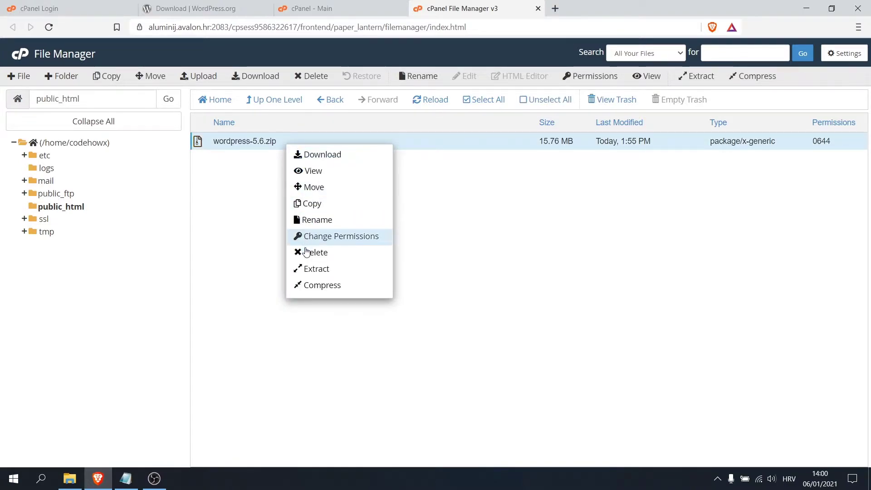
left_click(312, 269)
left_click(518, 309)
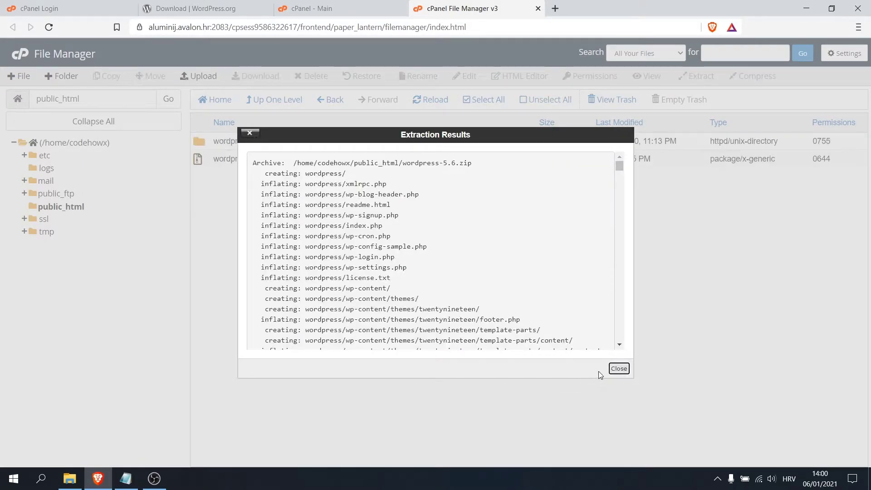
left_click(618, 368)
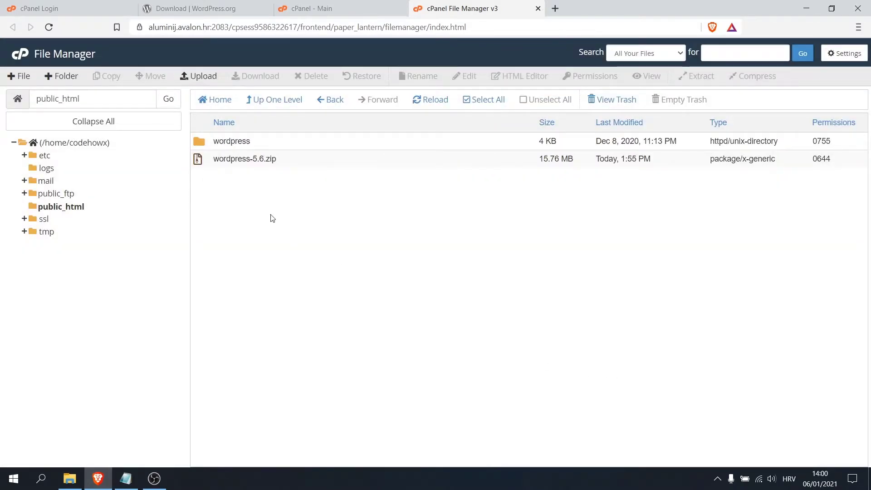
Move all files from the extracted wordpress folder up into public_html.
double_click(202, 143)
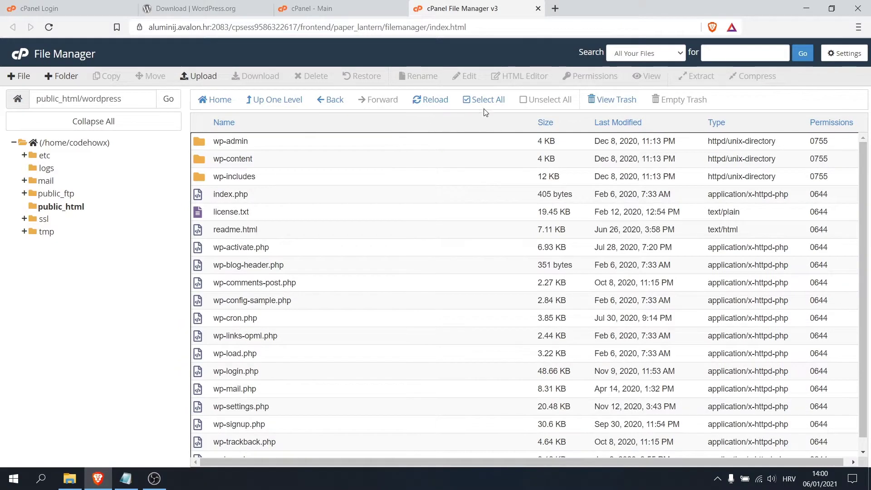
left_click(484, 102)
right_click(355, 169)
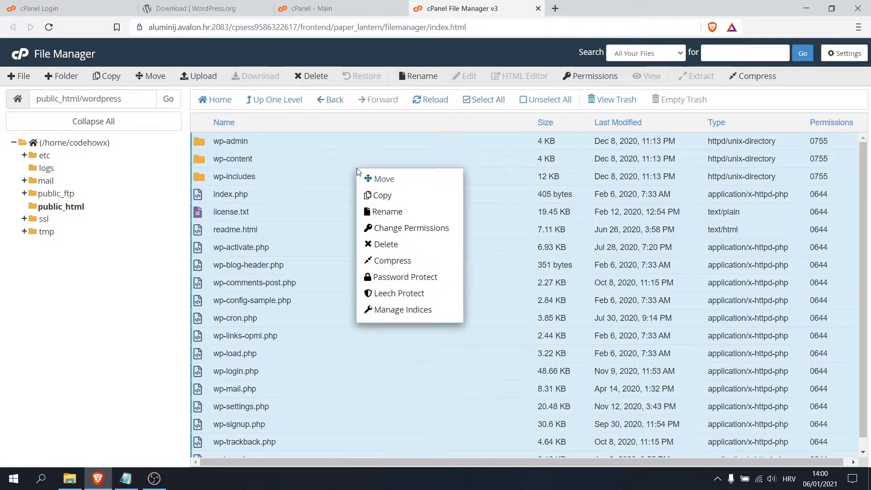
left_click(371, 177)
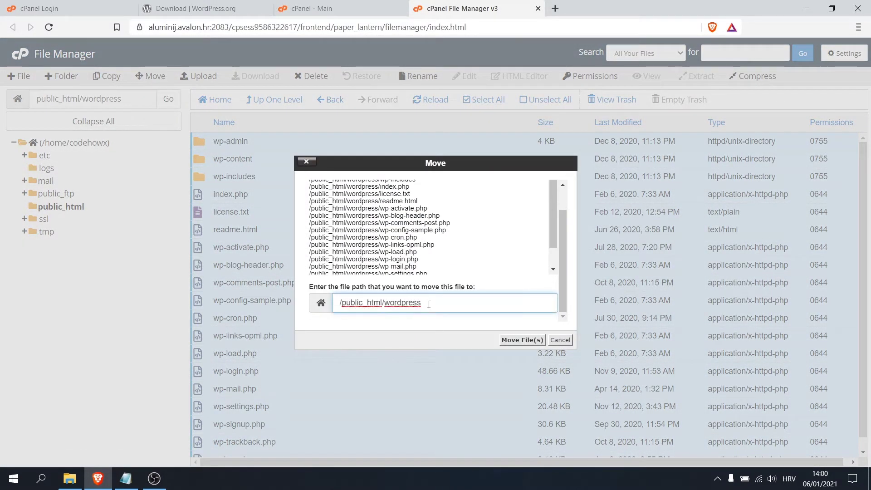
left_click_drag(428, 305, 385, 303)
key("BackSpace")
left_click(522, 340)
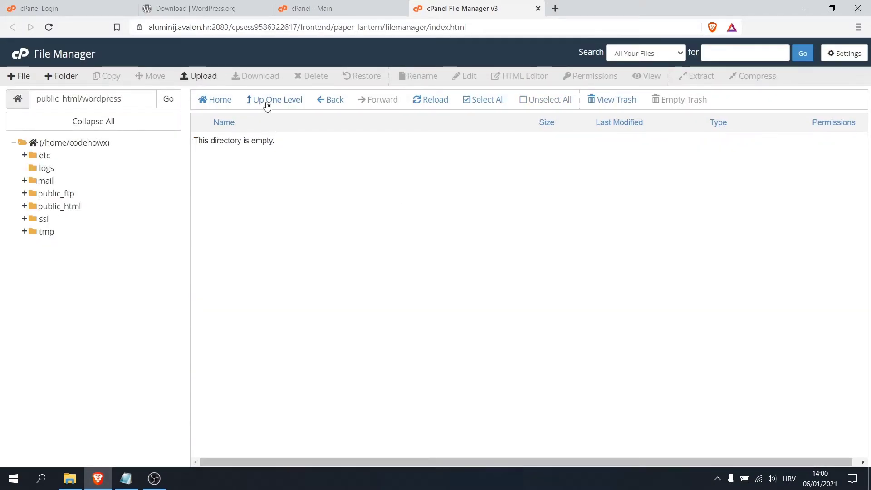
Permanently delete wordpress-5.6.zip from public_html, skipping the trash.
left_click(278, 100)
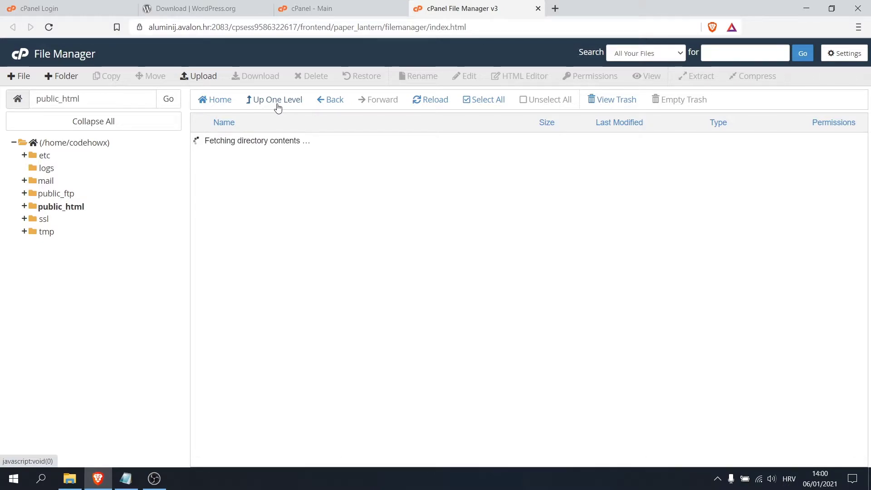
scroll(307, 288, "down", 1)
scroll(308, 287, "up", 1)
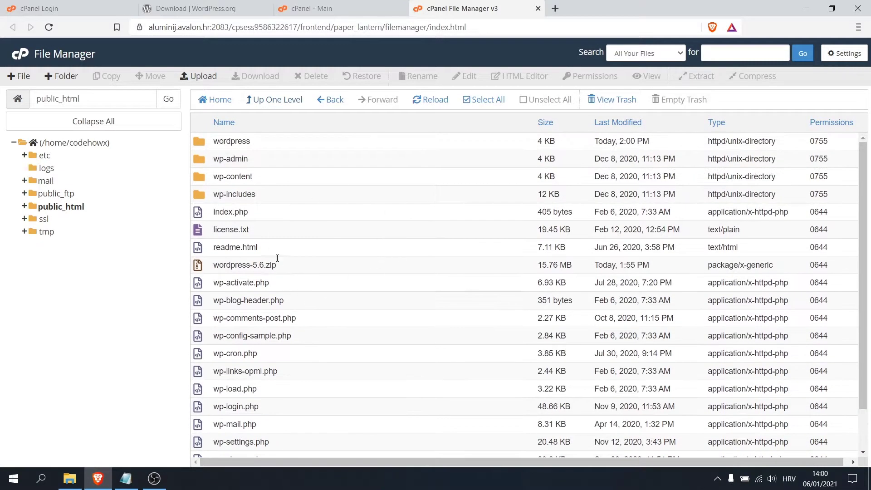
left_click(302, 270)
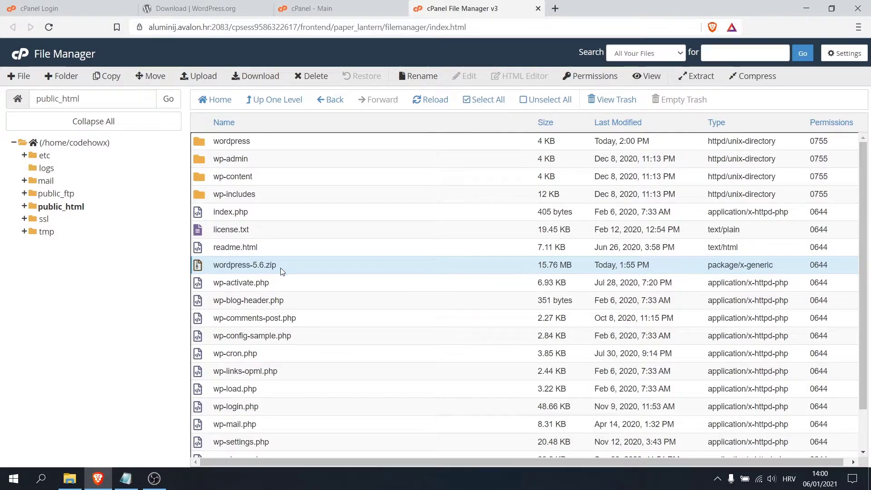
right_click(287, 268)
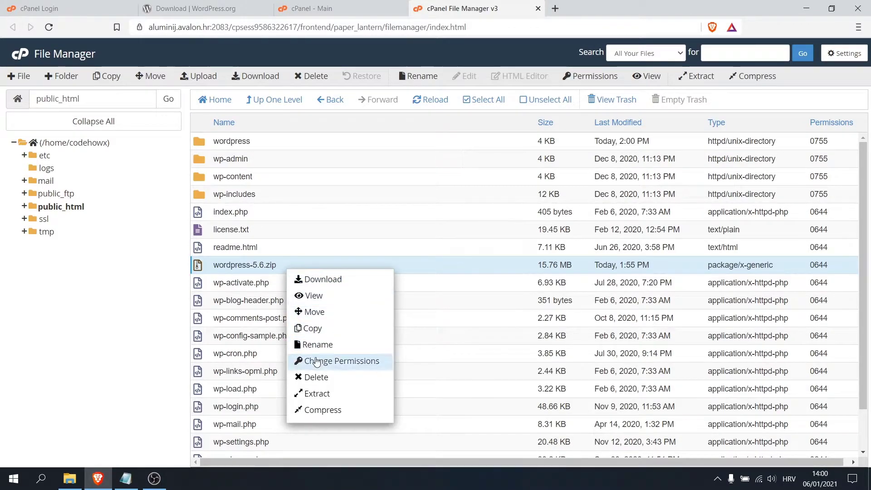
left_click(314, 376)
left_click(317, 256)
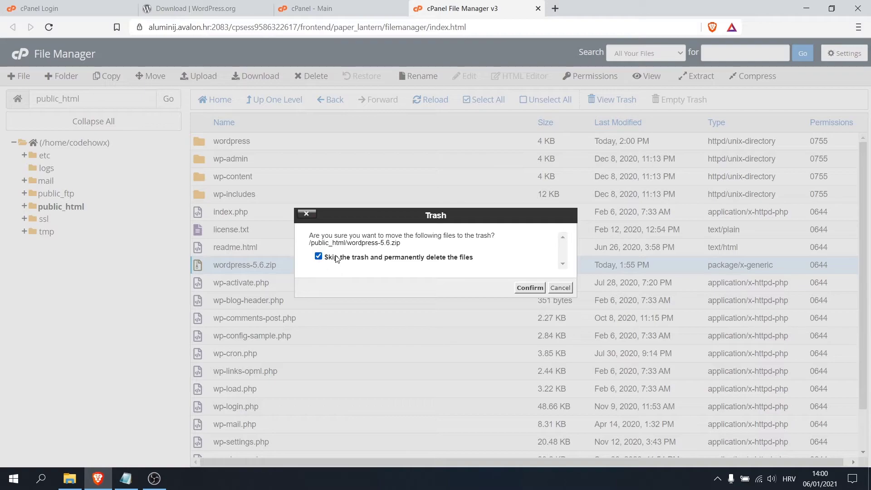
left_click(529, 287)
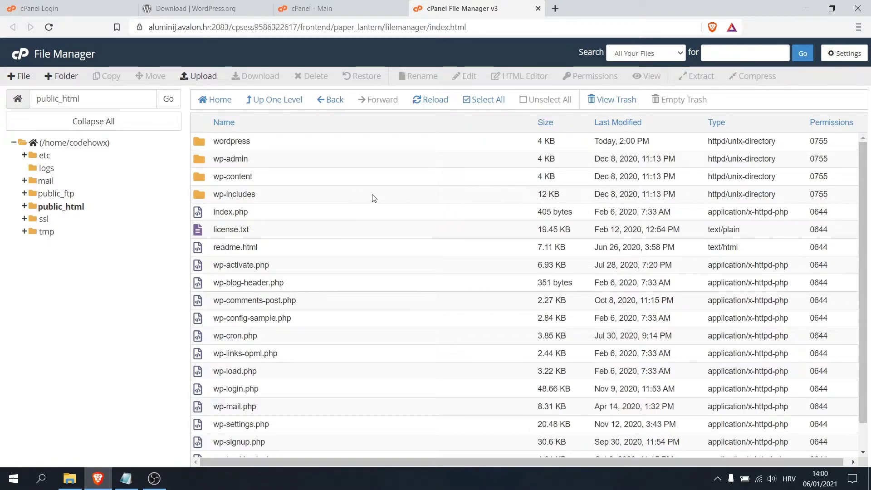
Go to cPanel's MySQL Databases page and bring up the data_info notes file.
left_click(23, 55)
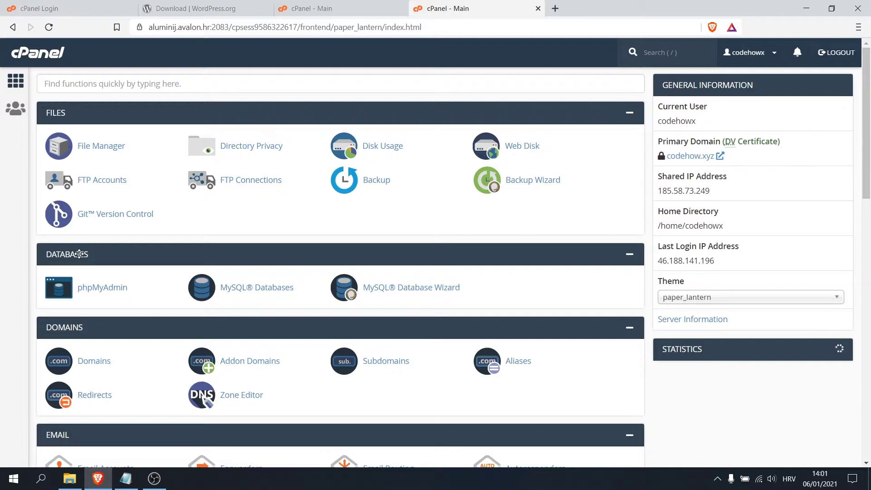
left_click(254, 293)
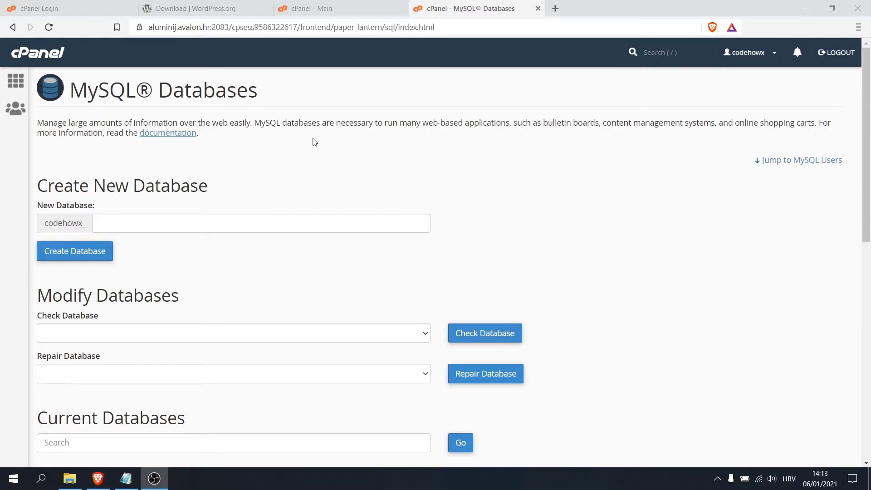
scroll(199, 214, "down", 3)
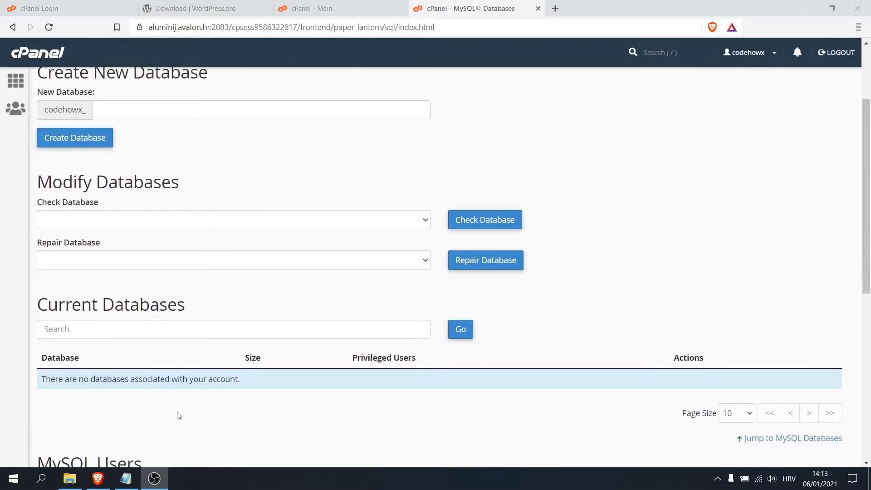
scroll(245, 352, "up", 3)
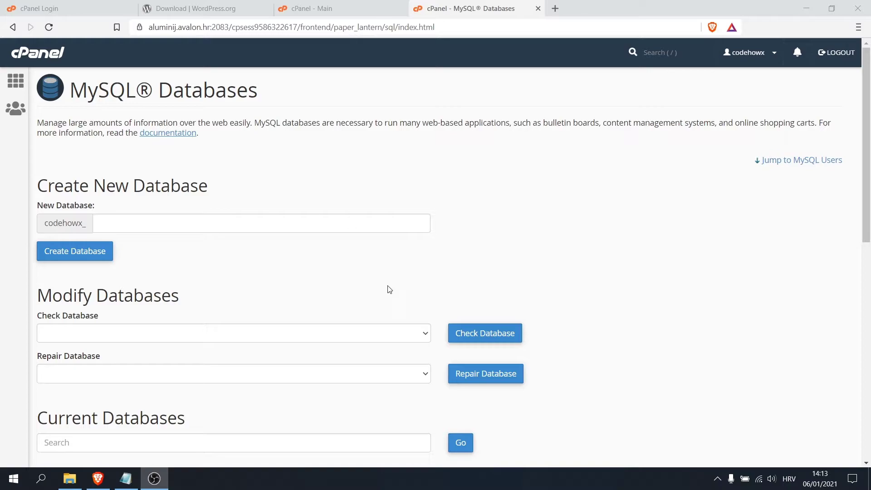
left_click(126, 478)
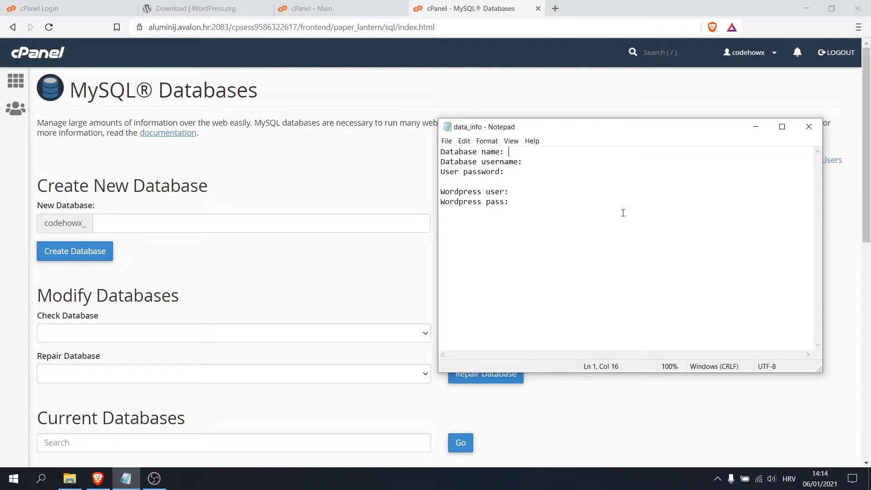
Create a new MySQL database named test (codehowx_test).
left_click(751, 127)
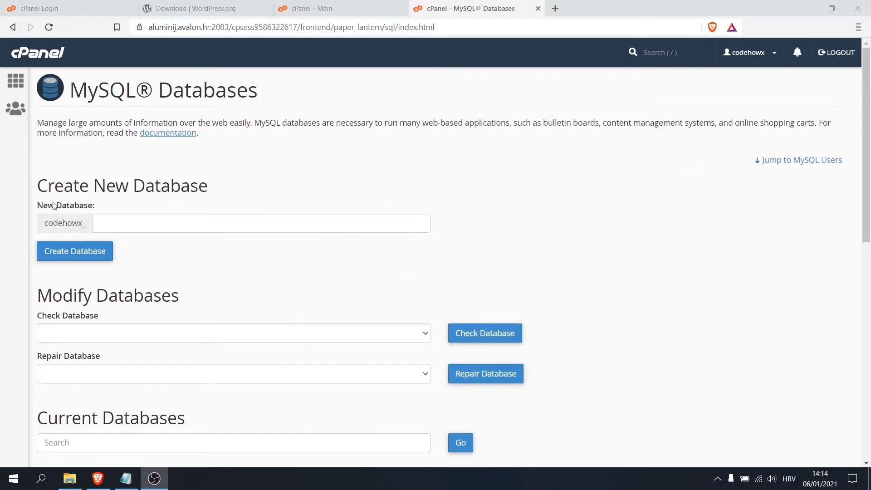
left_click(109, 226)
type("test")
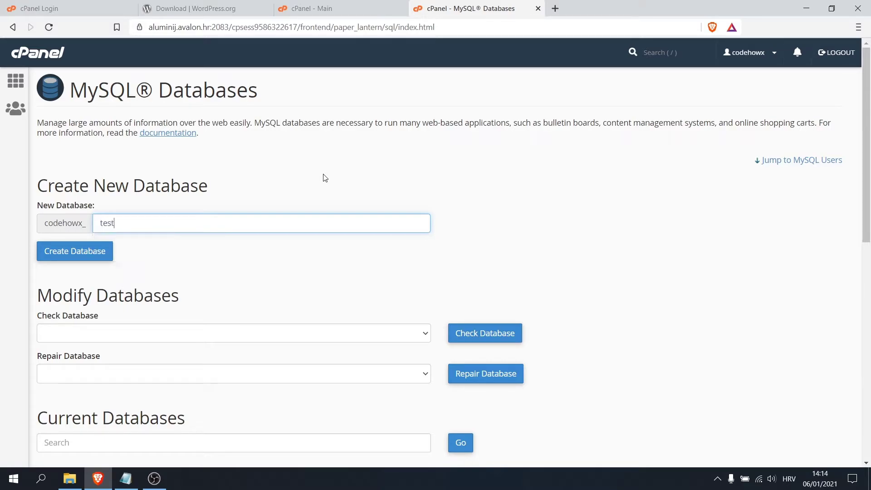
left_click(325, 177)
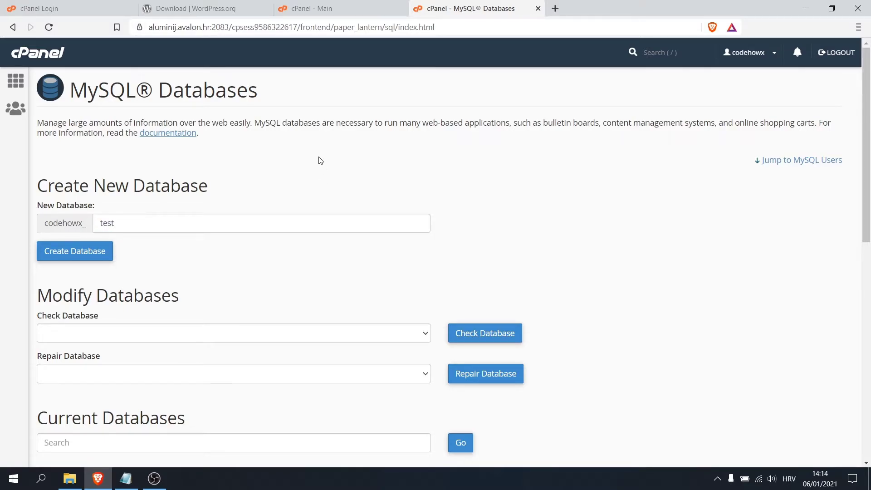
left_click(56, 258)
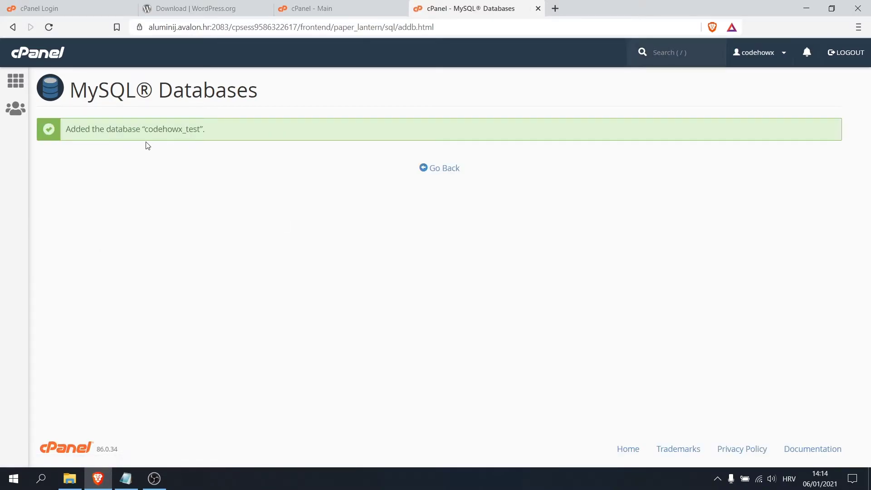
Record codehowx_test in the data_info notes, save, and return to MySQL Databases.
left_click_drag(146, 132, 199, 129)
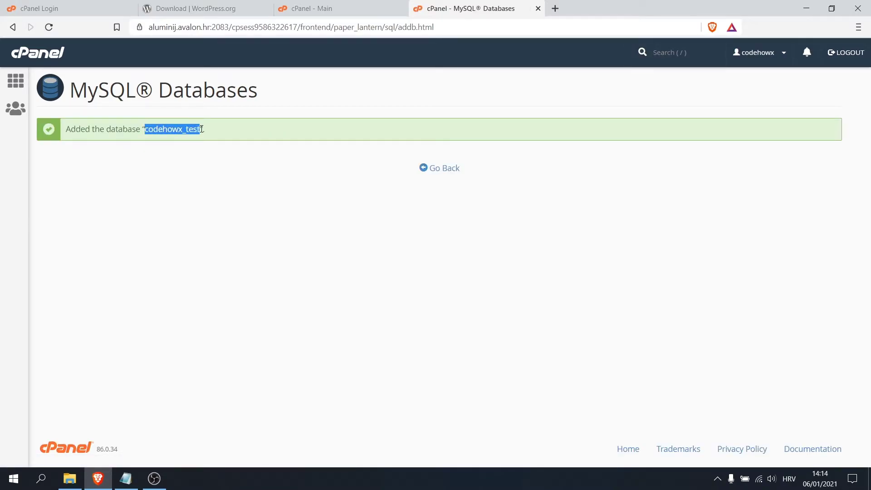
left_click(125, 479)
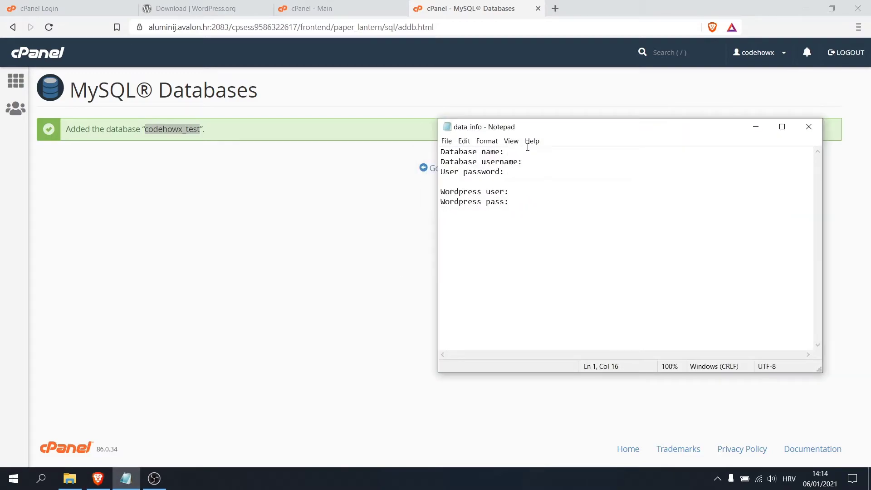
type("codehowx_test")
key("ctrl+s")
left_click(278, 232)
left_click(444, 170)
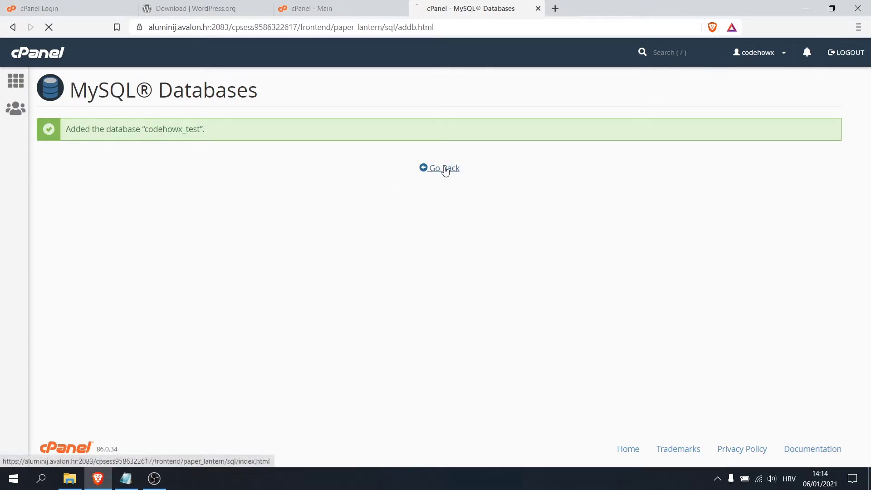
Enter 'user' as the new MySQL username.
scroll(198, 214, "down", 1)
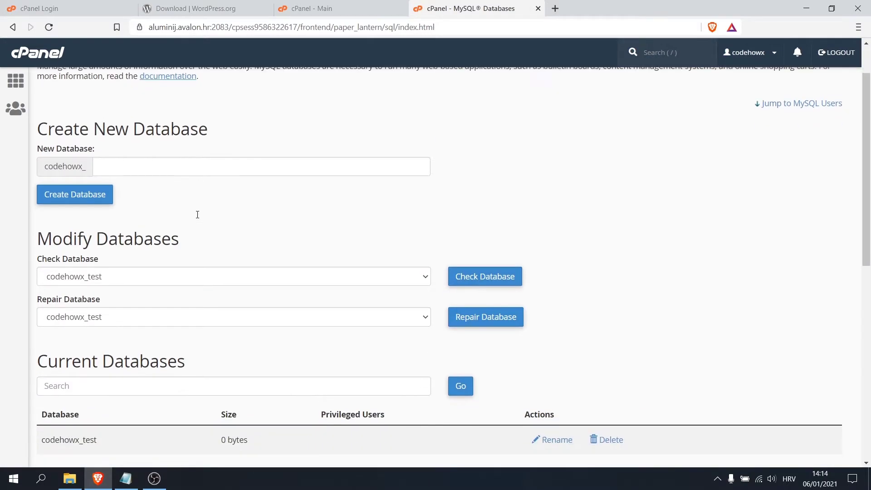
scroll(197, 215, "down", 7)
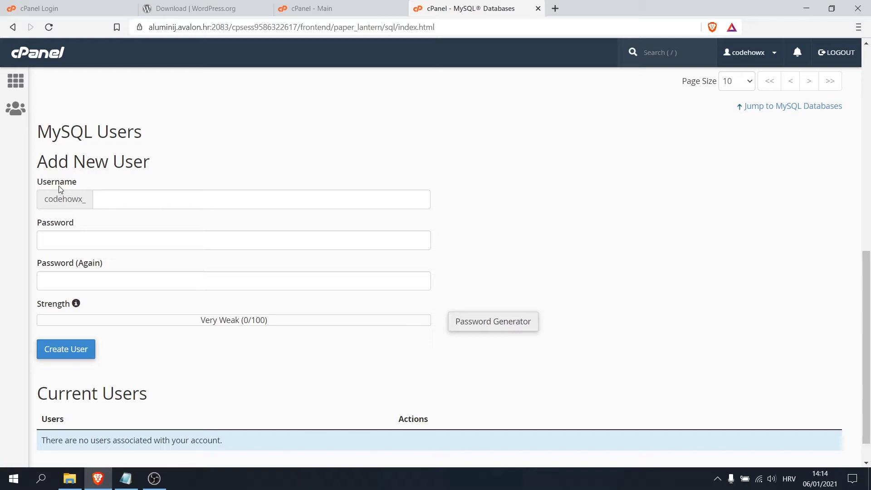
left_click(99, 201)
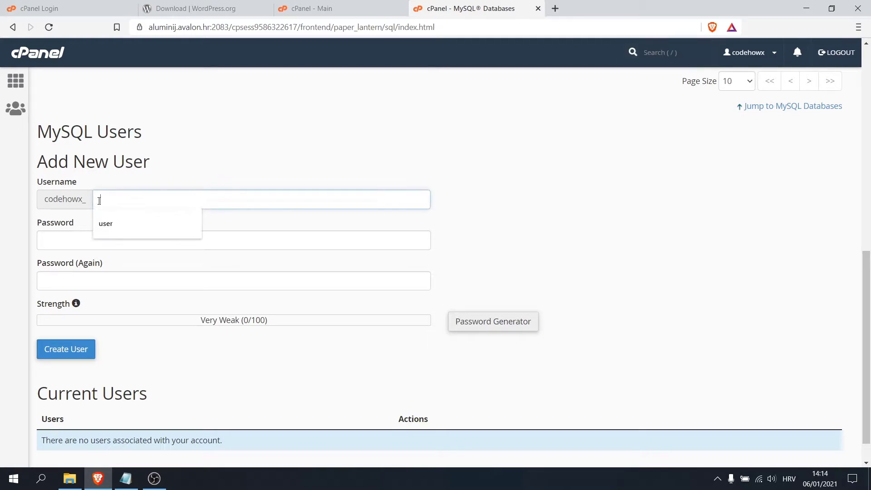
type("use")
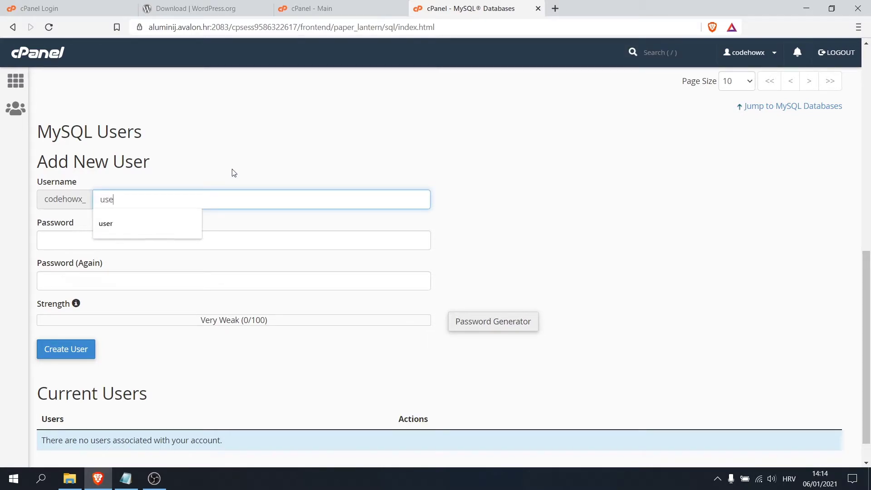
type("r")
left_click(234, 173)
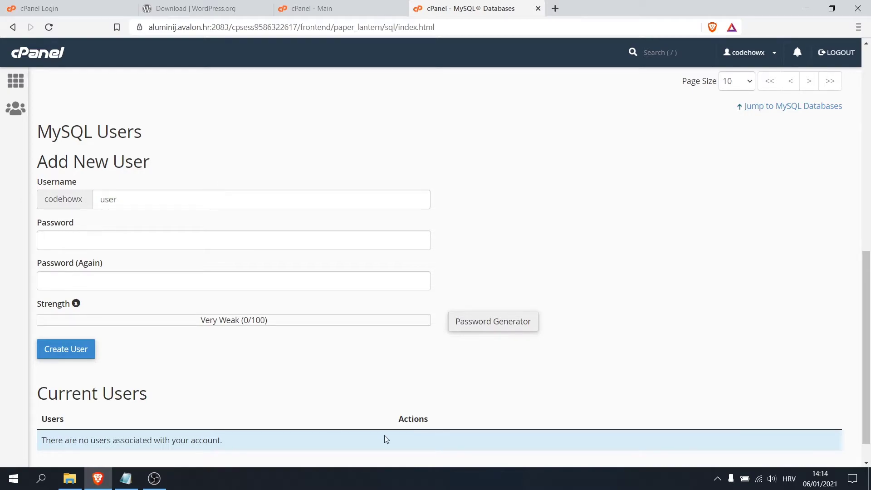
Generate a strong password, copy it into the data_info notes, and apply it.
left_click(499, 328)
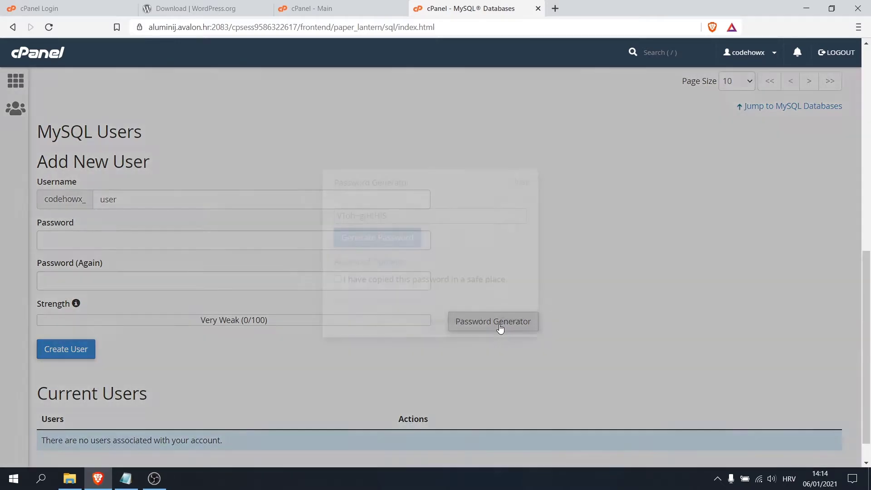
left_click_drag(390, 216, 313, 212)
key("ctrl+c")
left_click(126, 478)
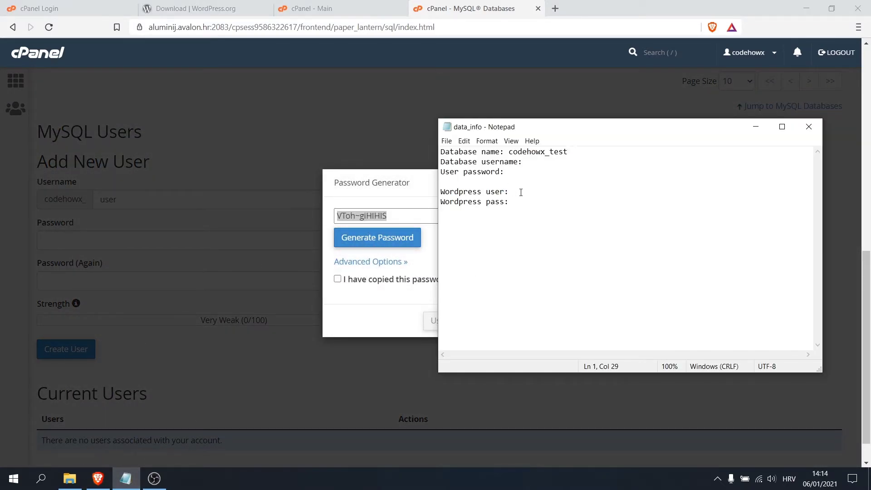
key("ctrl+v")
left_click(755, 127)
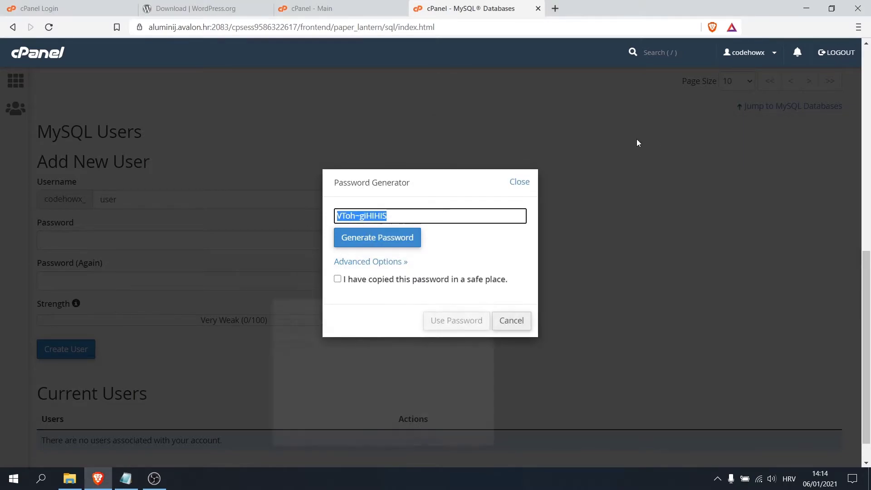
left_click(338, 279)
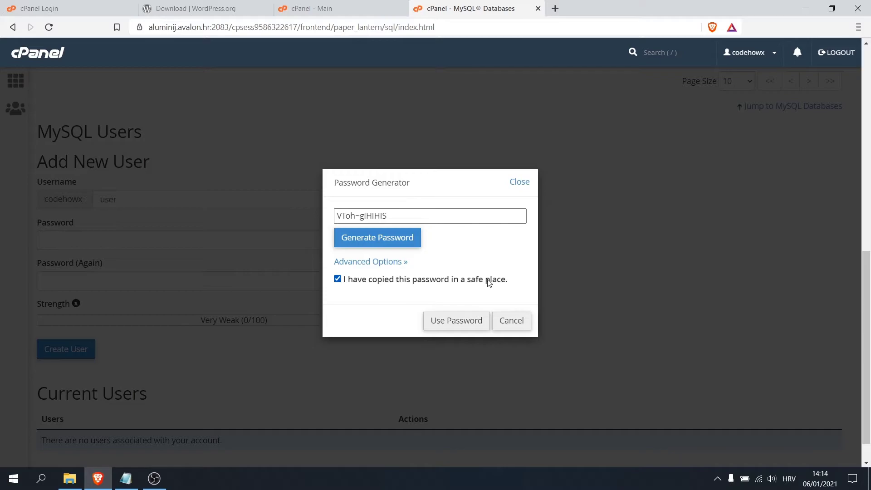
left_click(450, 326)
Create the MySQL user codehowx_user and paste its name into the notes.
scroll(70, 272, "down", 1)
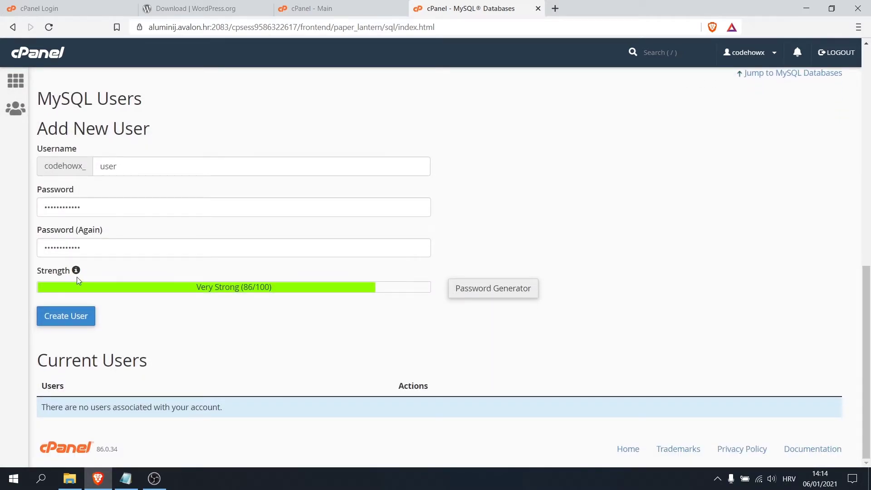
left_click(71, 322)
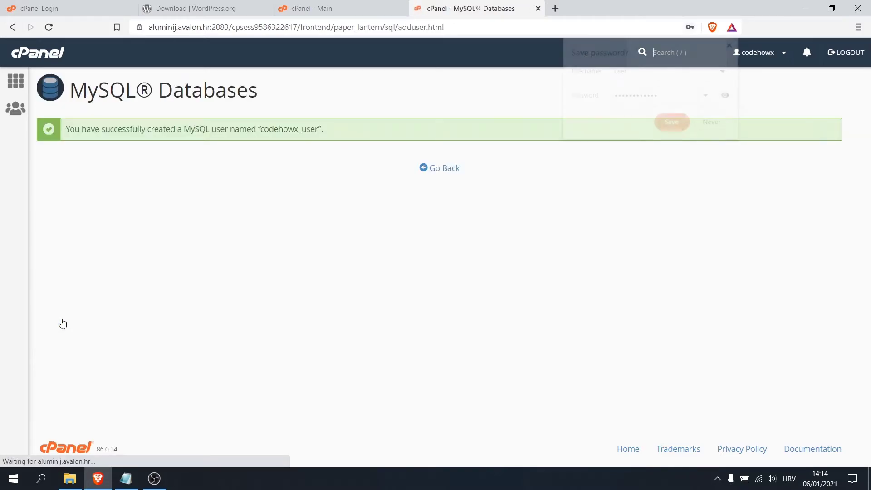
left_click_drag(262, 131, 316, 129)
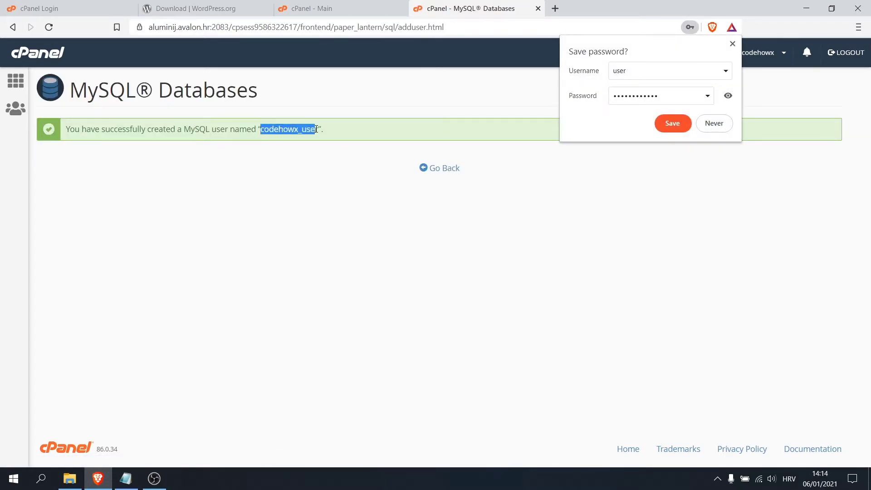
left_click(126, 478)
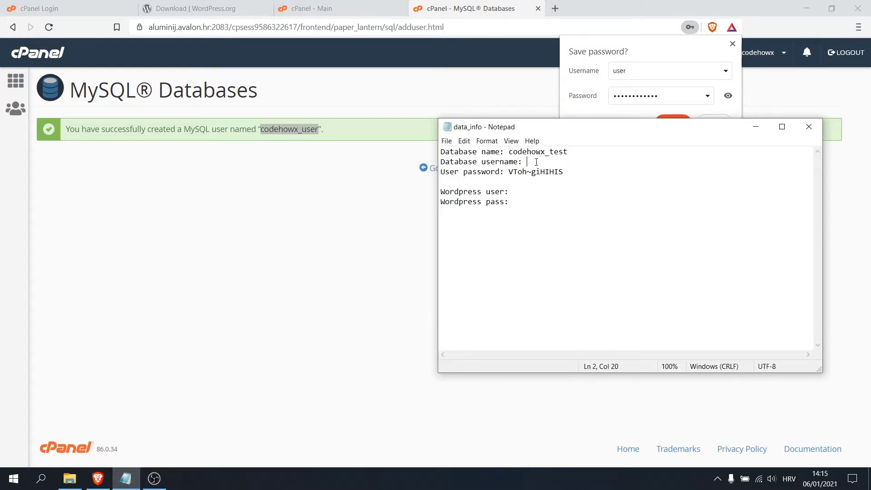
type("codehowx_user")
Add codehowx_user to the codehowx_test database.
left_click(755, 127)
left_click(732, 44)
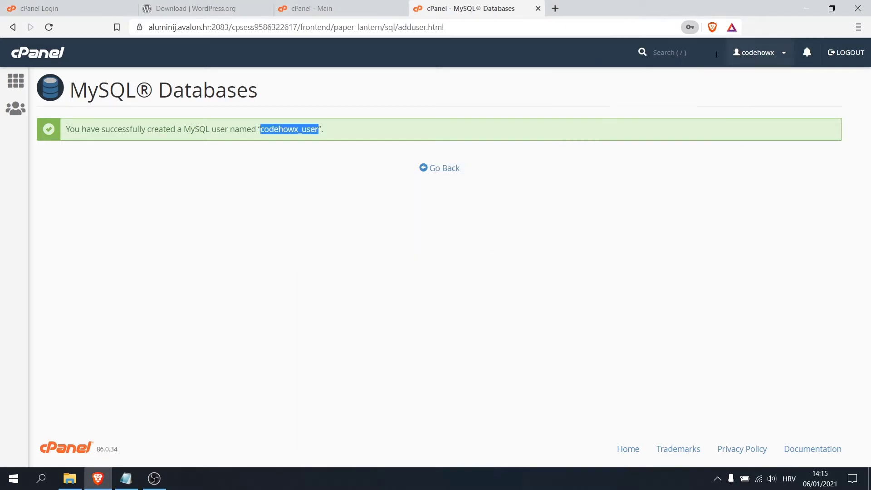
left_click(438, 173)
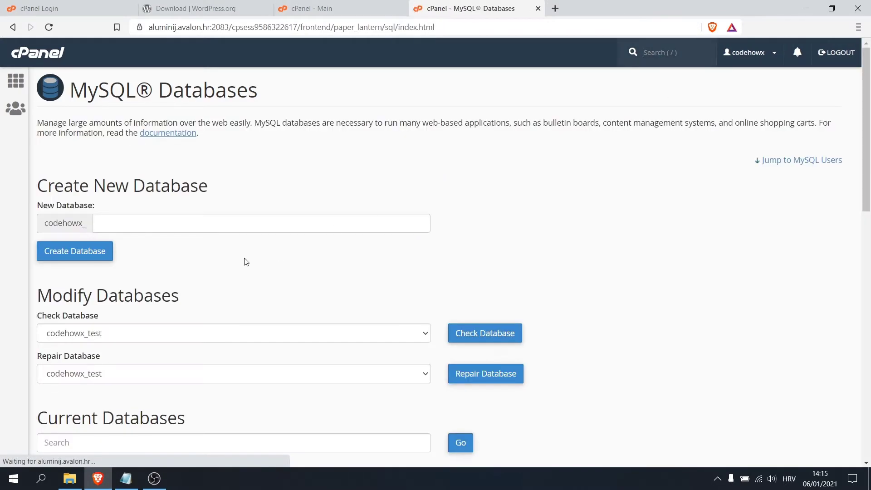
scroll(240, 256, "down", 5)
scroll(237, 254, "down", 9)
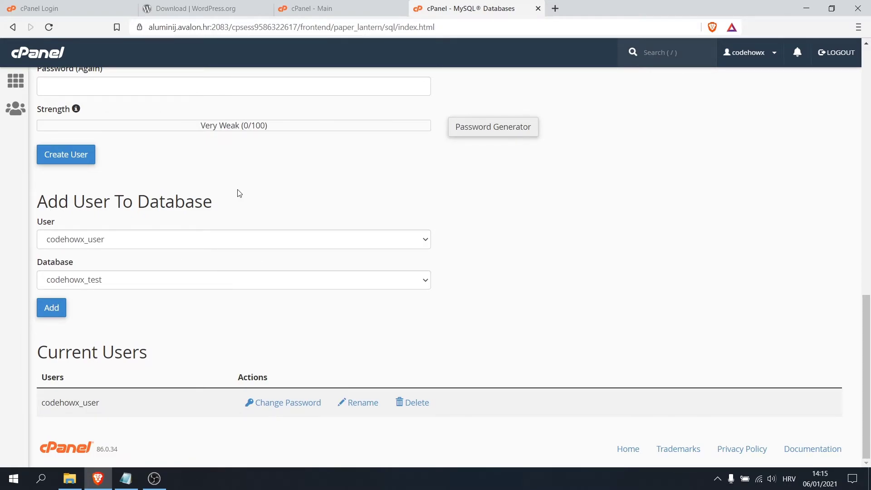
left_click(111, 243)
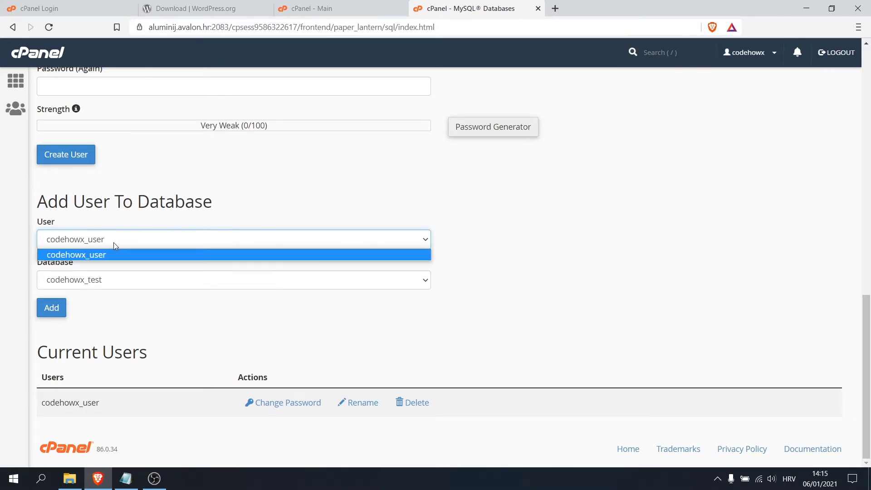
left_click(113, 243)
left_click(86, 281)
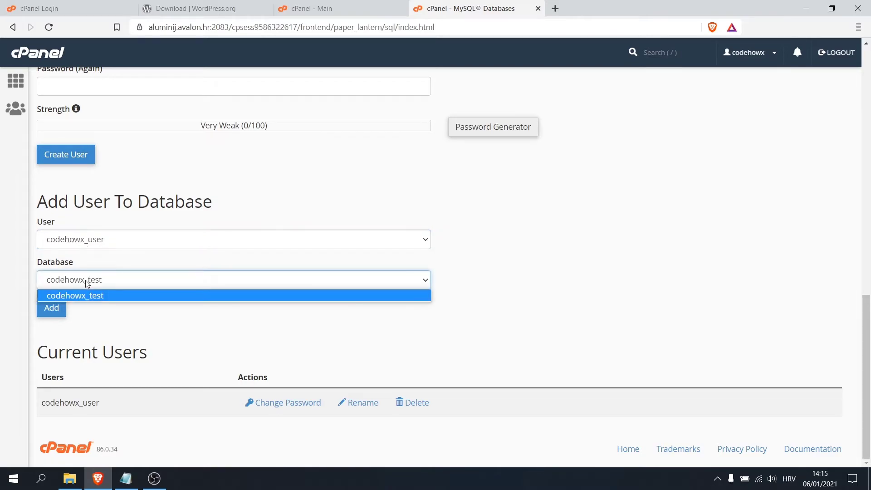
left_click(87, 283)
left_click(50, 313)
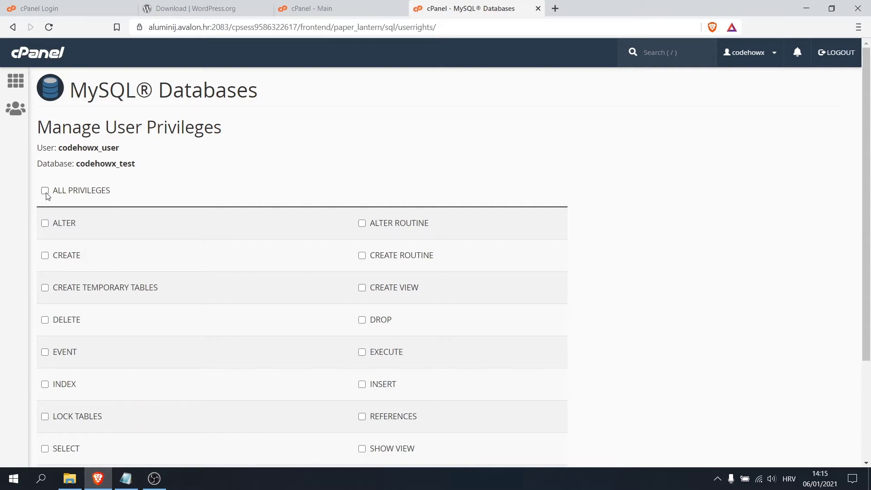
Grant codehowx_user ALL PRIVILEGES on codehowx_test and save the changes.
left_click(45, 193)
scroll(284, 155, "down", 3)
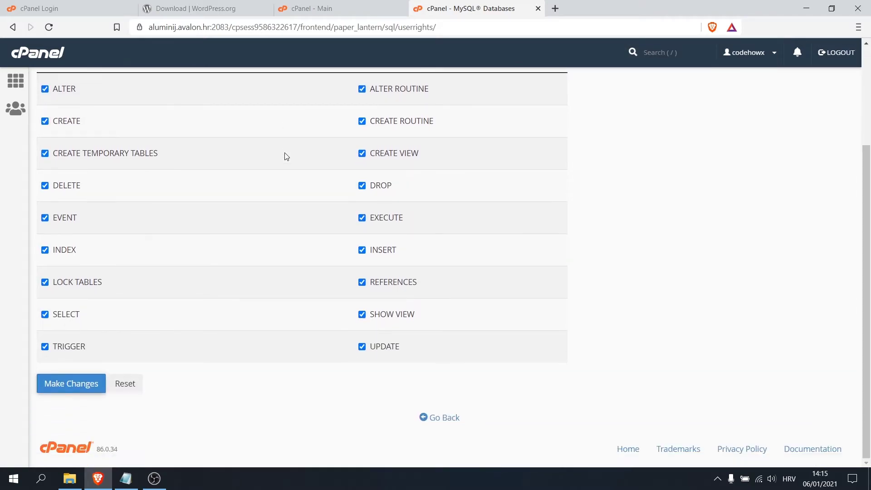
left_click(73, 385)
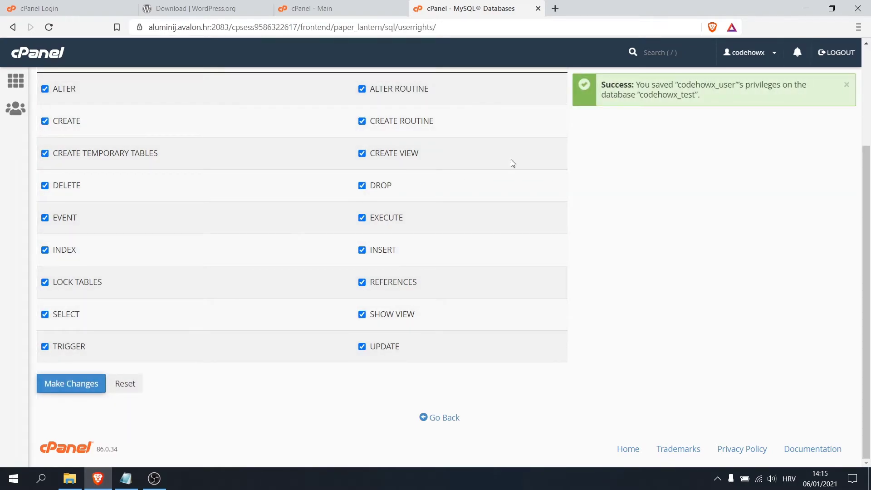
scroll(639, 145, "up", 3)
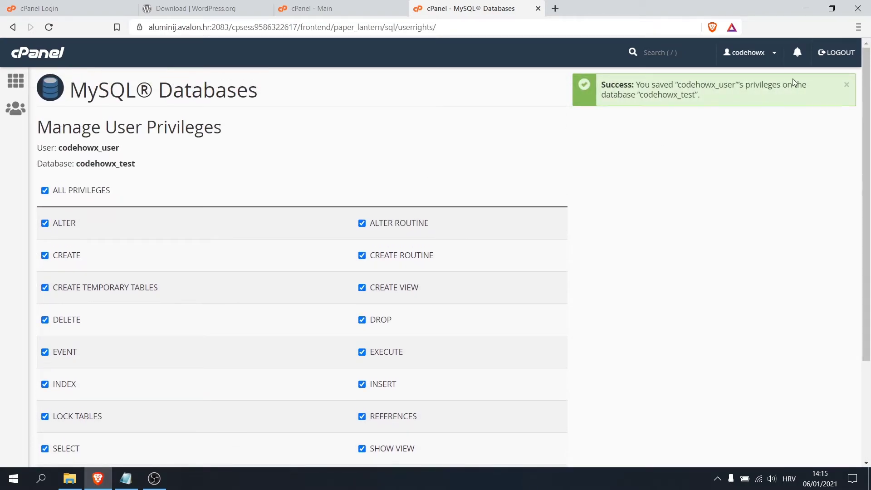
left_click(68, 7)
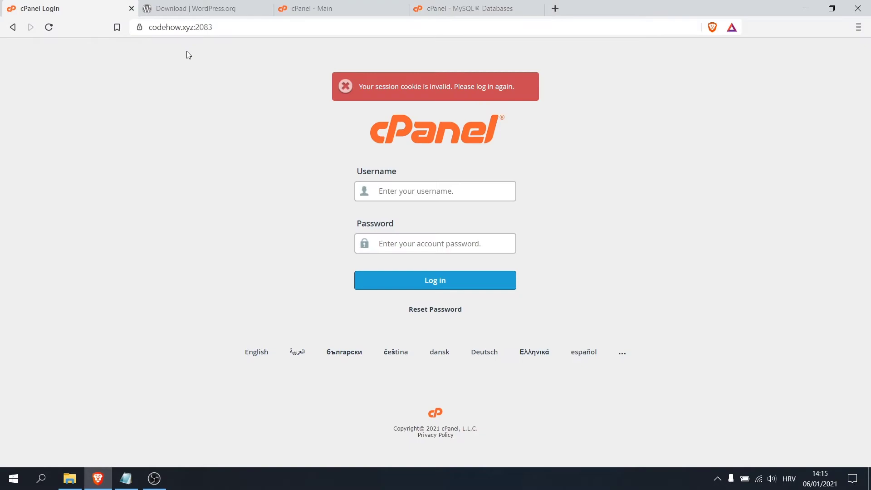
Load codehow.xyz without port 2083 and continue WordPress setup in English (United States).
left_click_drag(216, 30, 195, 28)
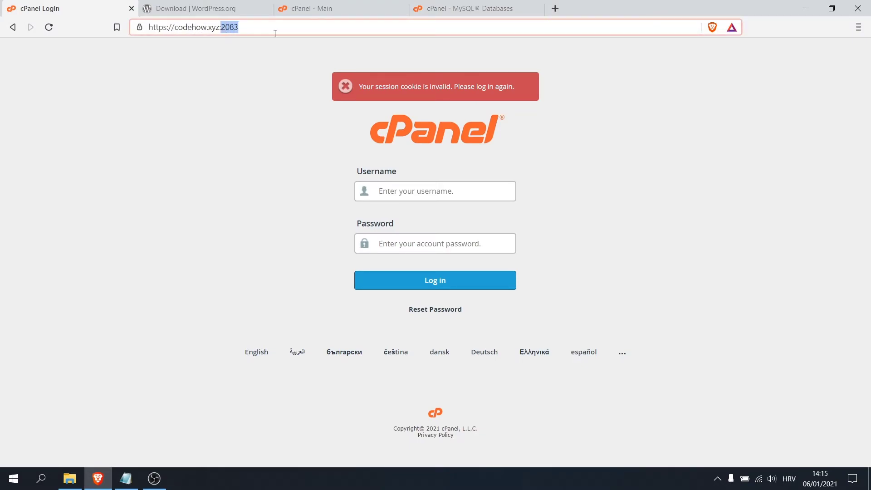
key("BackSpace")
key("BackSpace")
key("Return")
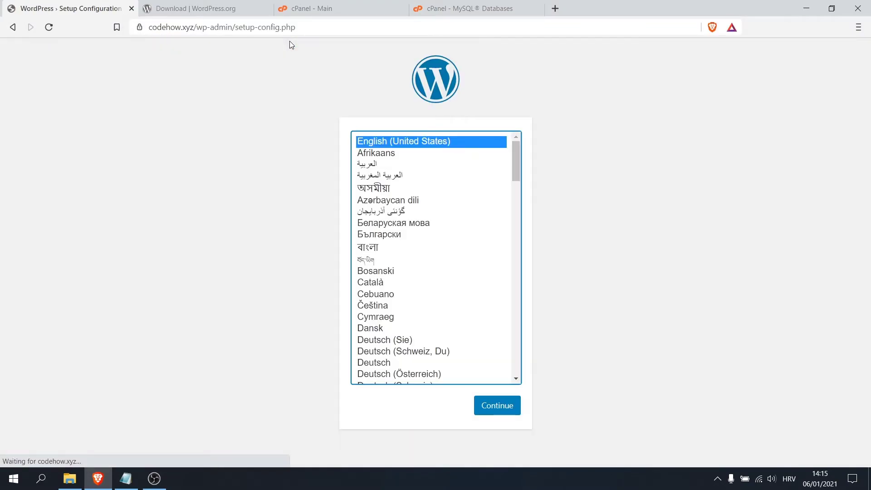
scroll(442, 182, "down", 12)
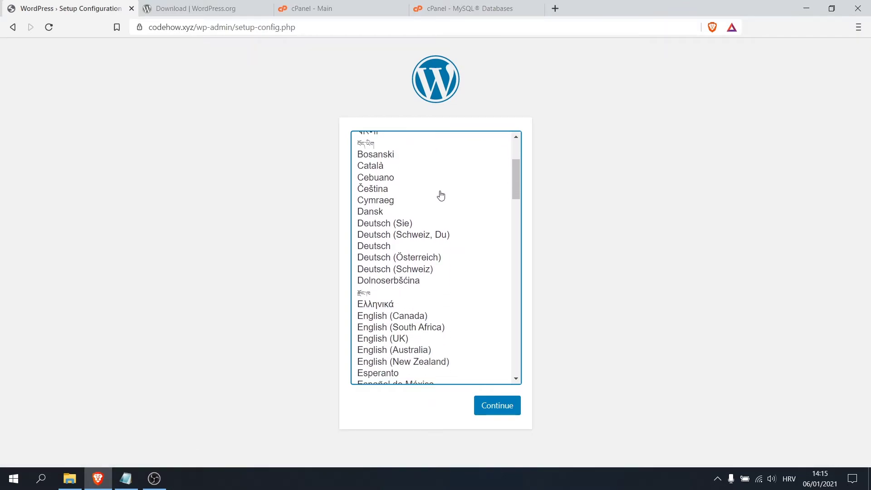
scroll(441, 195, "up", 12)
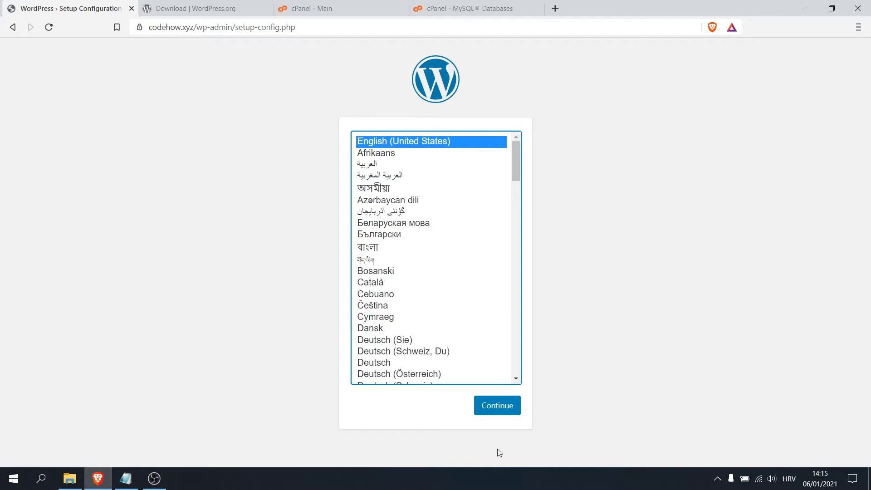
left_click(499, 409)
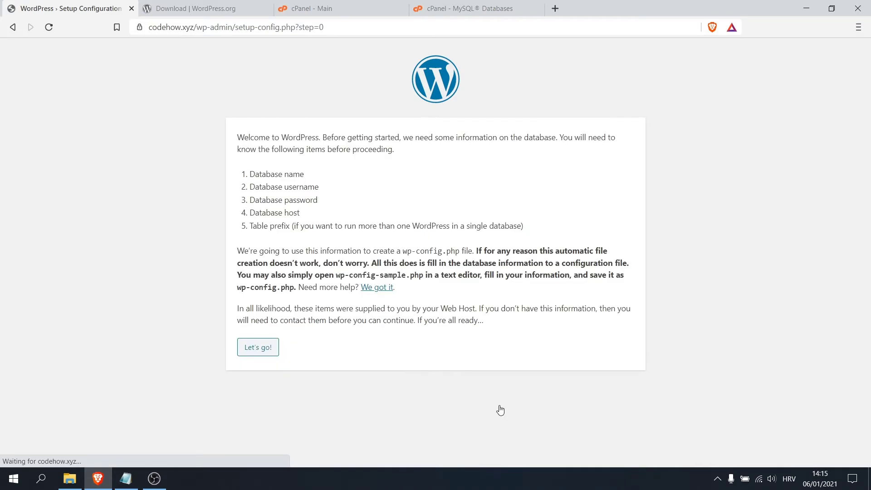
Set the setup form's Database Name to codehowx_test from the notes.
left_click(254, 355)
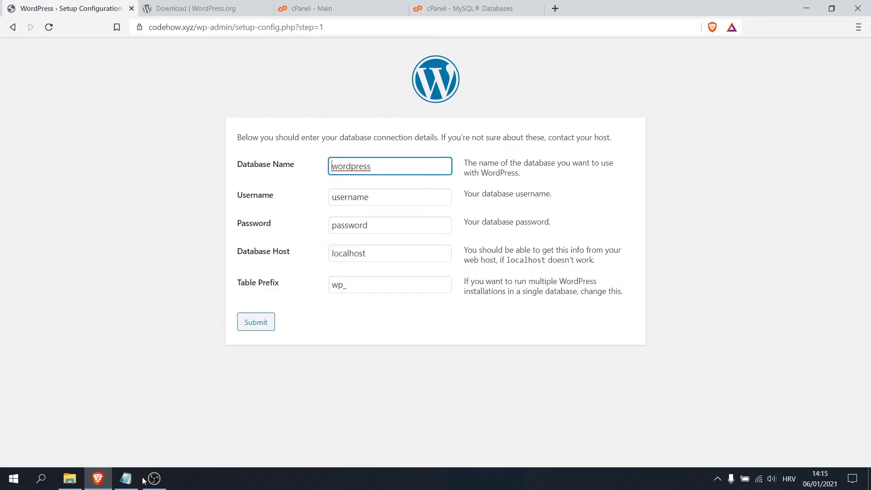
left_click_drag(376, 165, 331, 165)
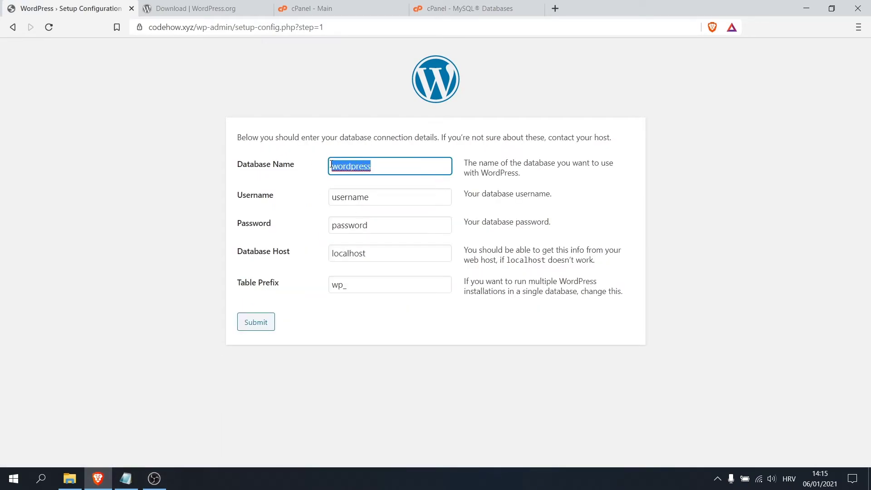
key("BackSpace")
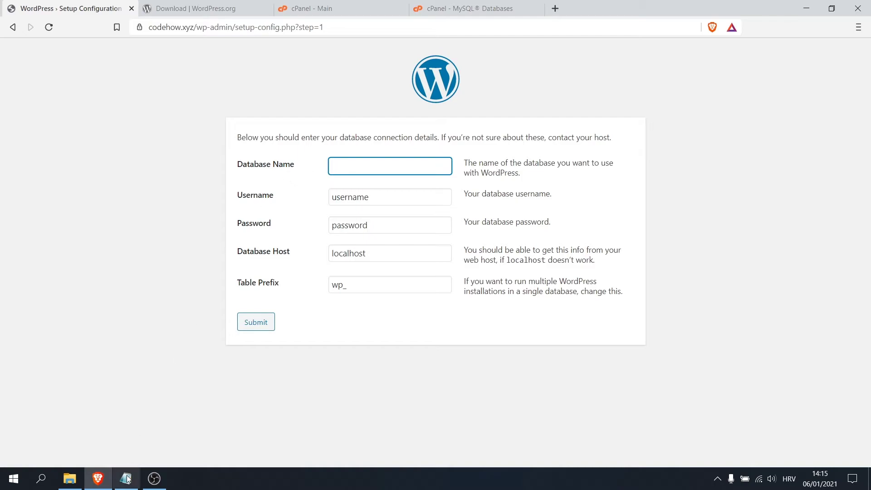
left_click(125, 478)
left_click_drag(570, 151, 508, 151)
key("ctrl+c")
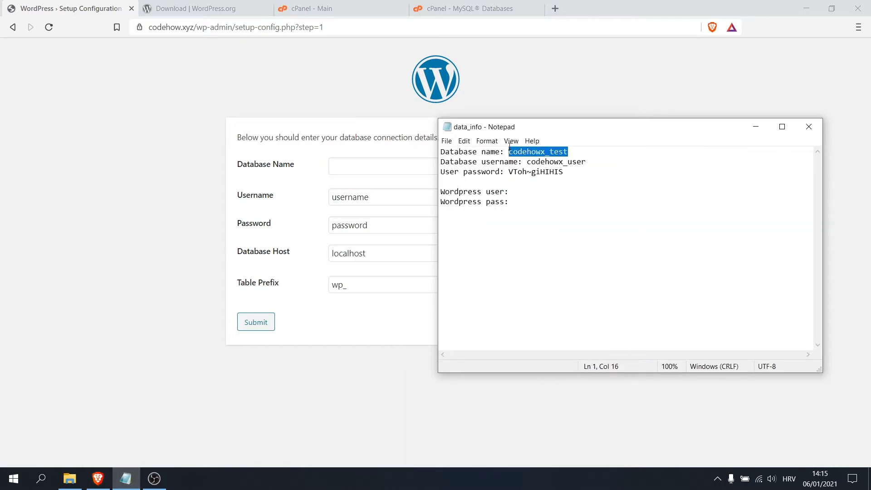
left_click(350, 166)
key("ctrl+v")
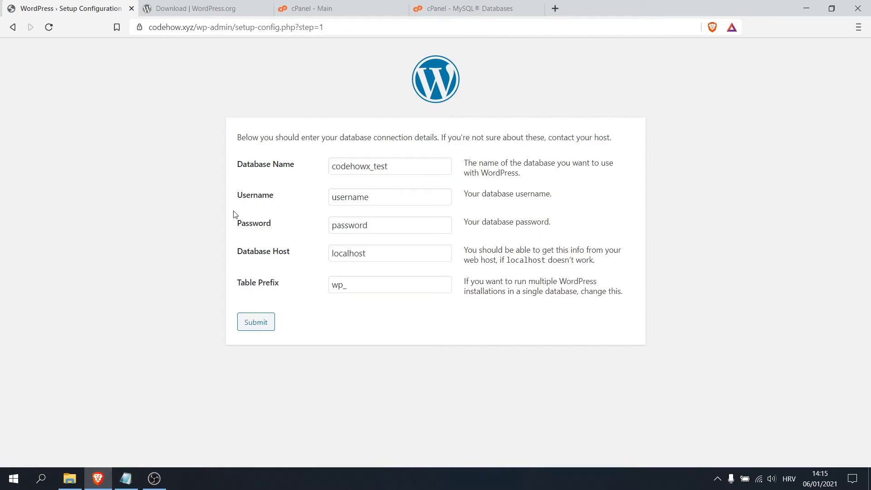
Set the database Username to codehowx_user from the notes.
left_click(126, 477)
left_click_drag(526, 162, 586, 162)
key("ctrl+c")
double_click(380, 203)
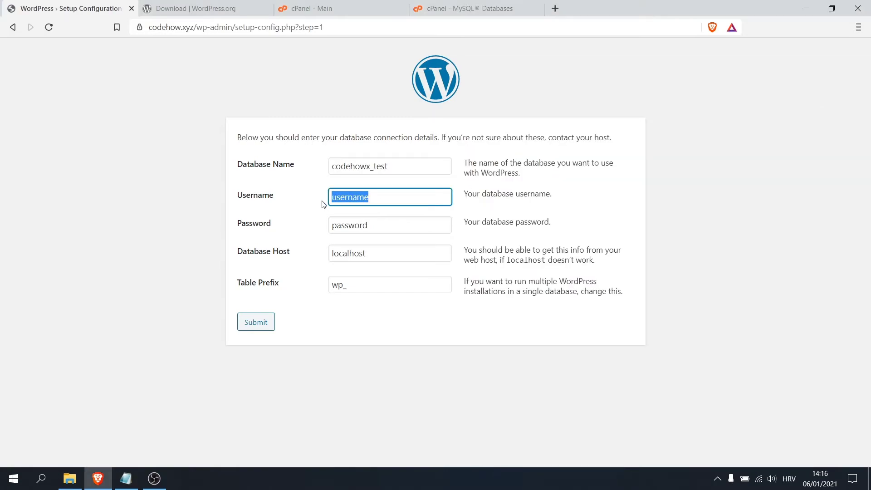
key("ctrl+v")
Paste the database password from the notes and submit the connection details.
left_click(126, 478)
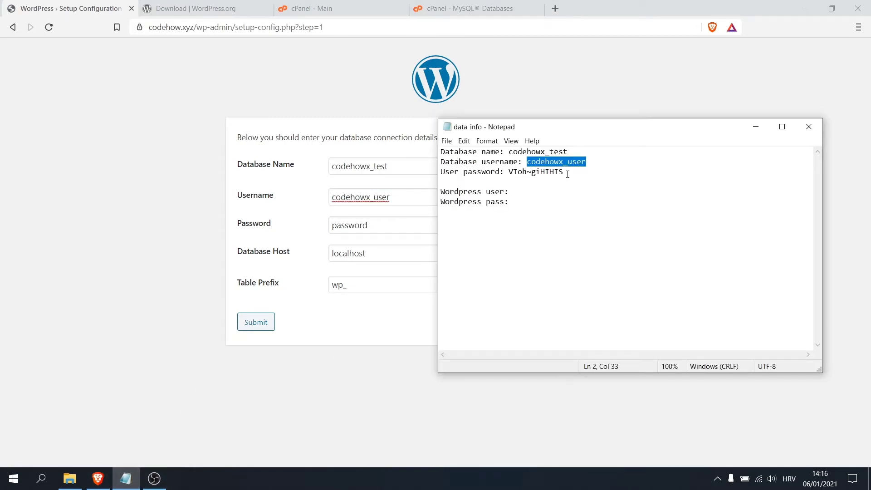
left_click_drag(567, 172, 508, 173)
key("ctrl+c")
left_click(368, 225)
left_click_drag(368, 225, 331, 225)
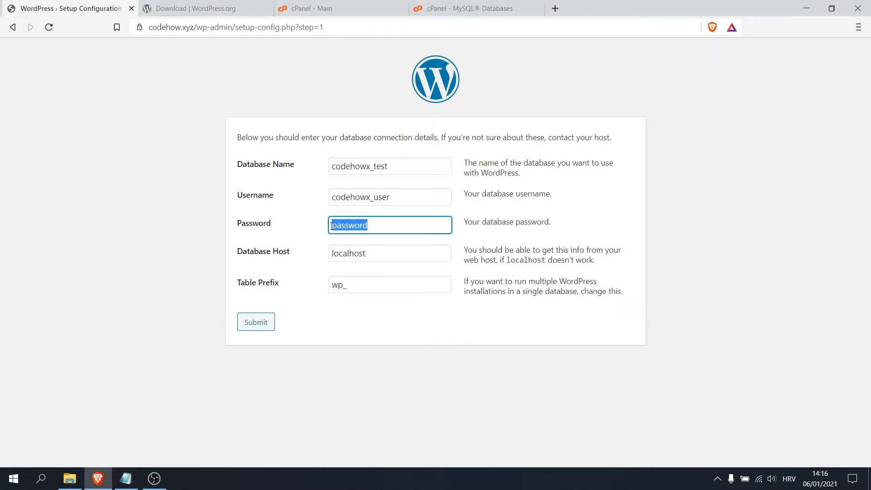
key("ctrl+v")
left_click(362, 324)
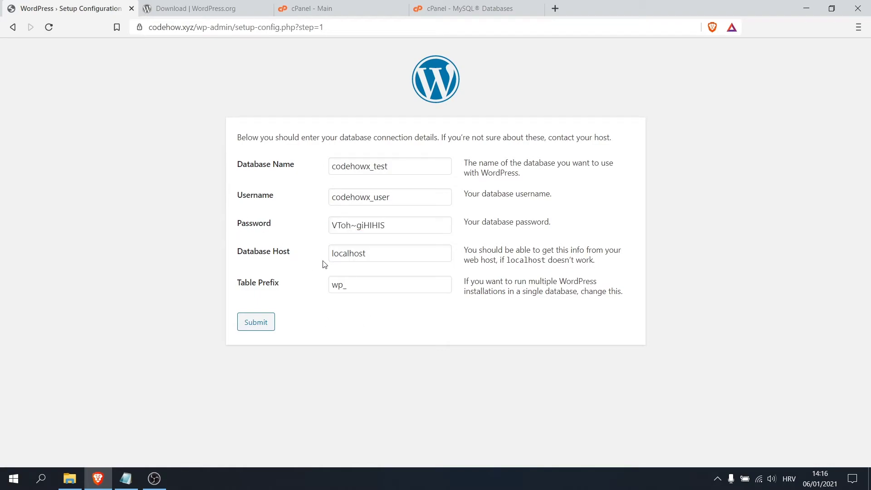
left_click(256, 323)
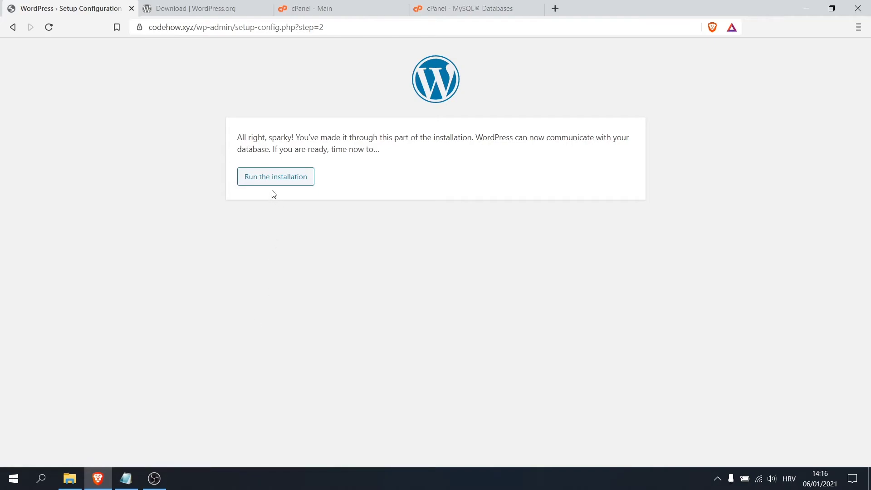
Start the WordPress install and fill in site title CodeHow and username codehow.
left_click(292, 180)
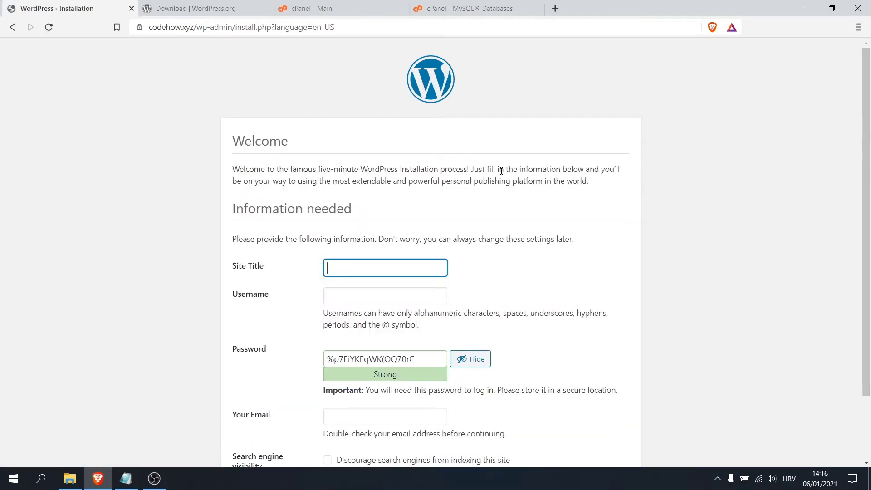
scroll(354, 167, "down", 1)
scroll(488, 168, "down", 1)
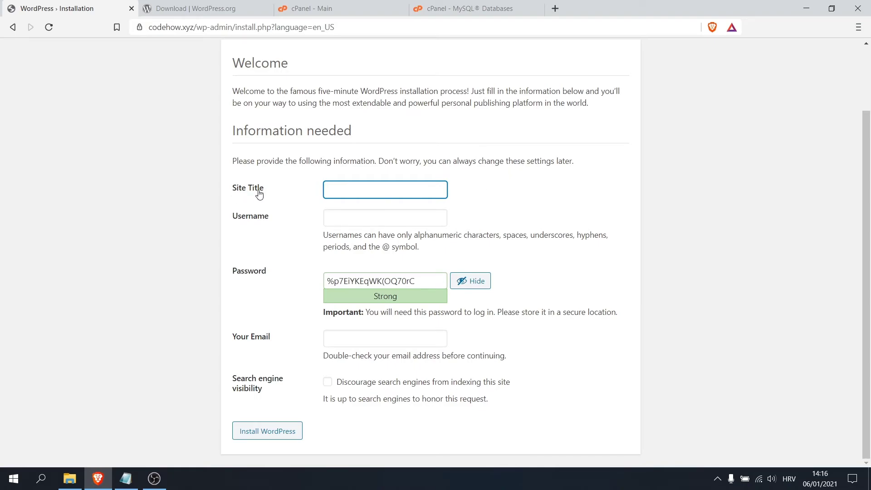
left_click(340, 188)
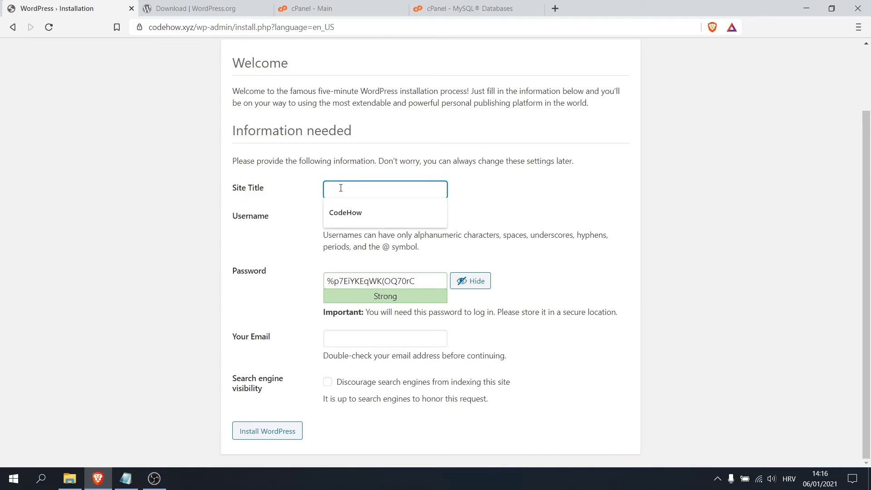
left_click(347, 211)
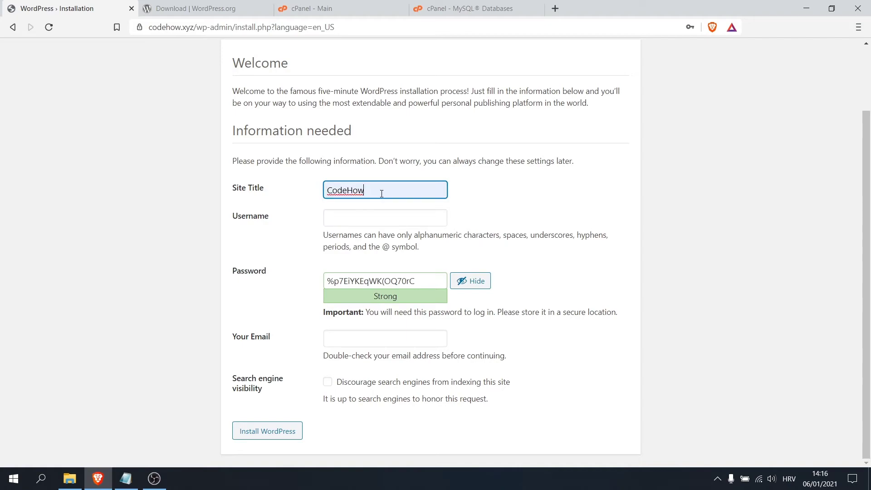
left_click(366, 216)
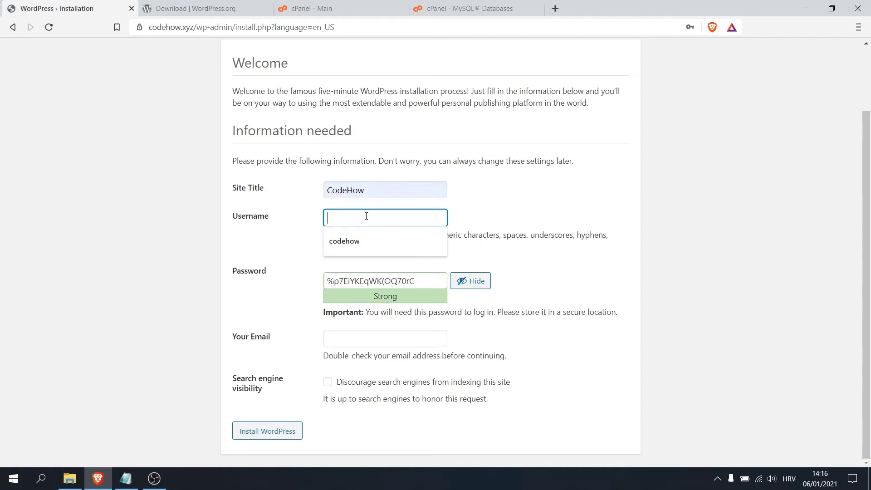
left_click(347, 242)
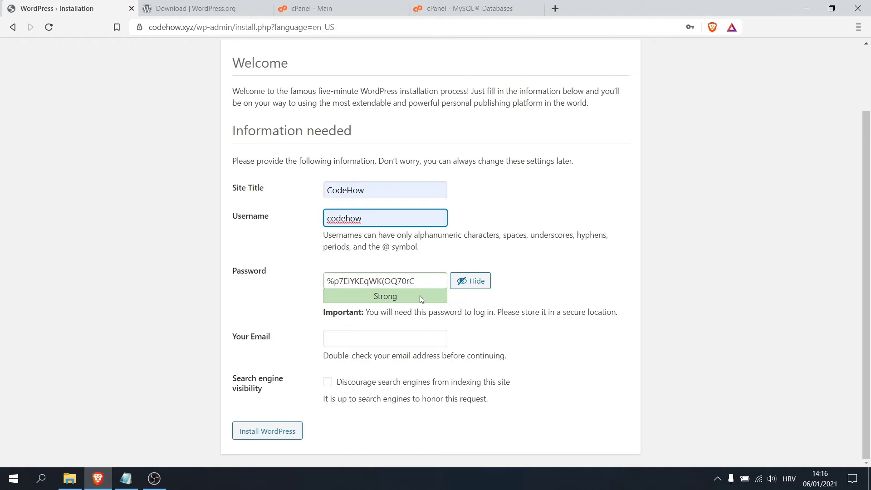
Copy the username codehow into the Notepad credentials notes.
left_click(126, 478)
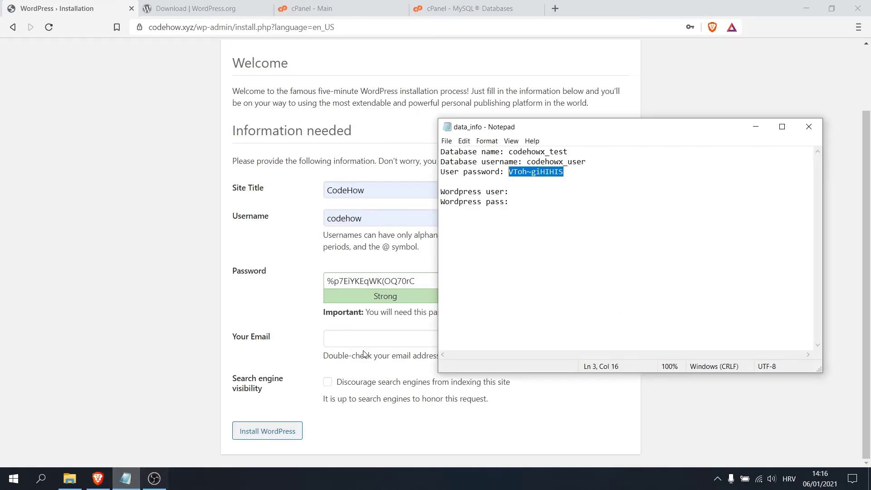
left_click(509, 191)
left_click_drag(370, 219, 324, 227)
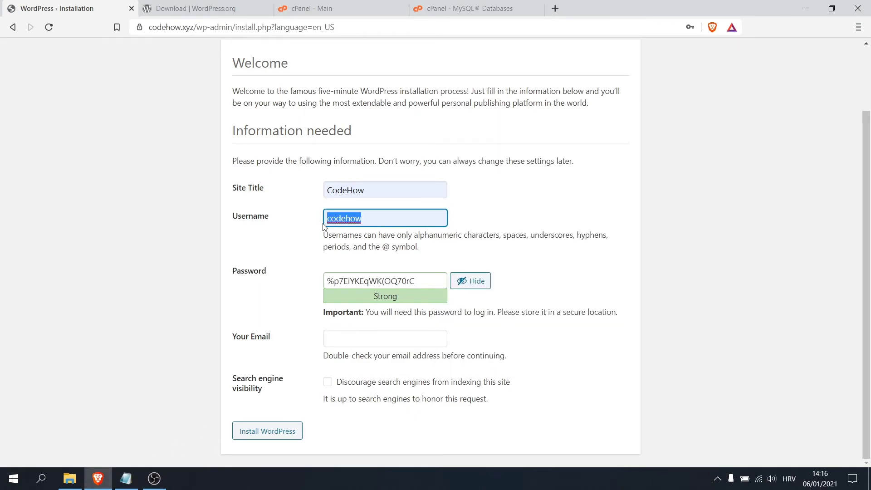
key("ctrl+c")
left_click(125, 478)
key("ctrl+v")
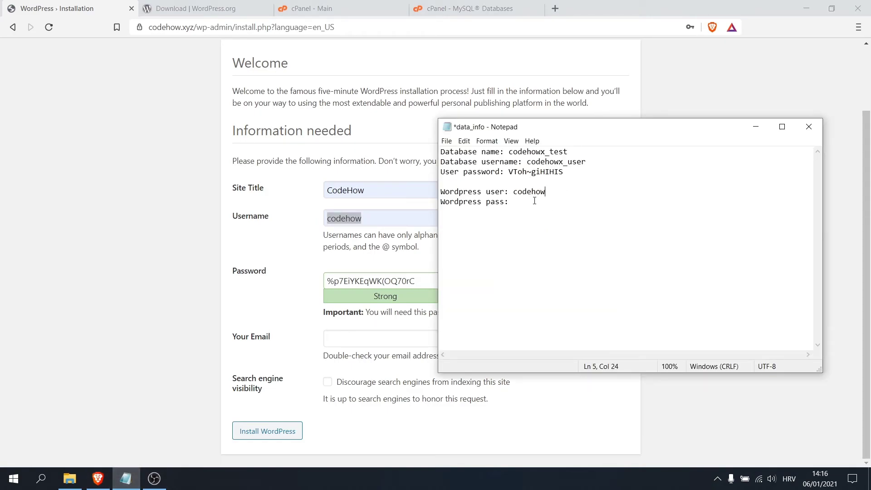
Save the generated password in the Notepad notes and fill the admin e-mail from the suggestion.
left_click(287, 295)
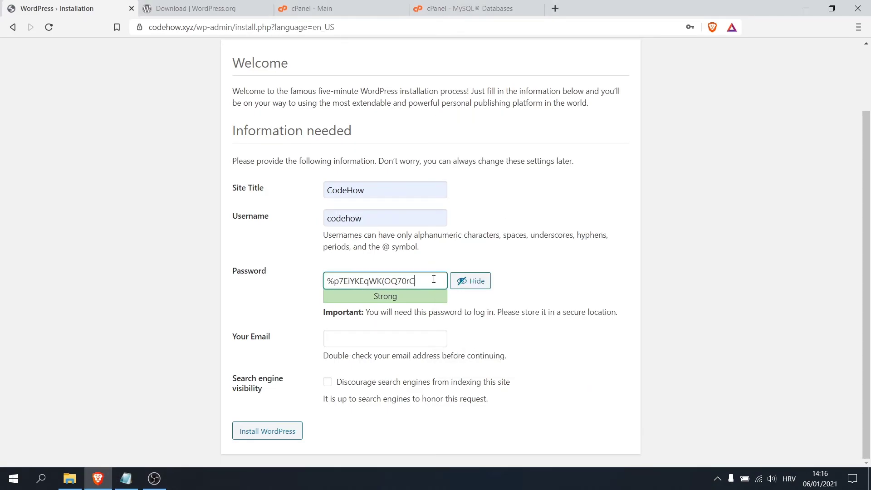
left_click_drag(433, 281, 307, 281)
key("ctrl+c")
left_click(126, 478)
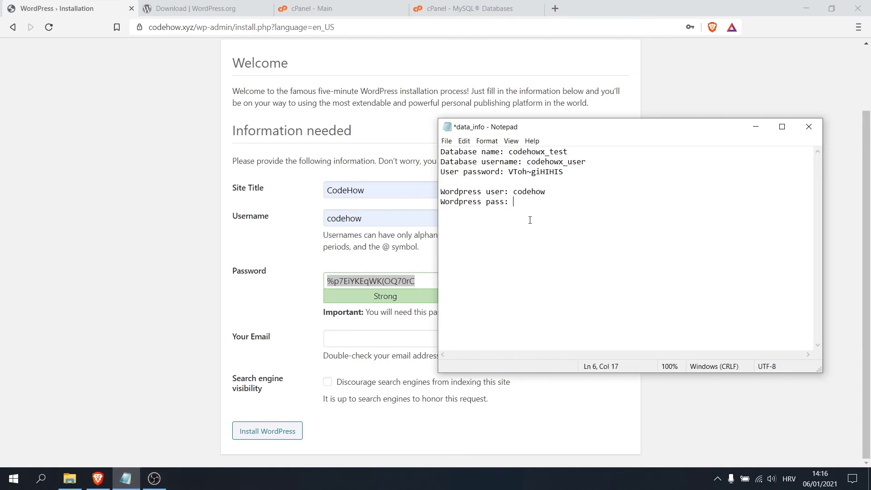
key("ctrl+v")
left_click(221, 315)
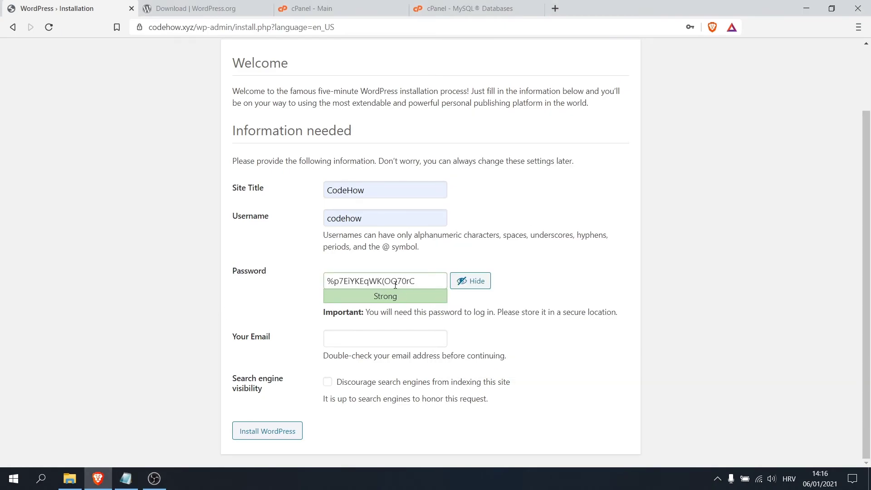
left_click(340, 342)
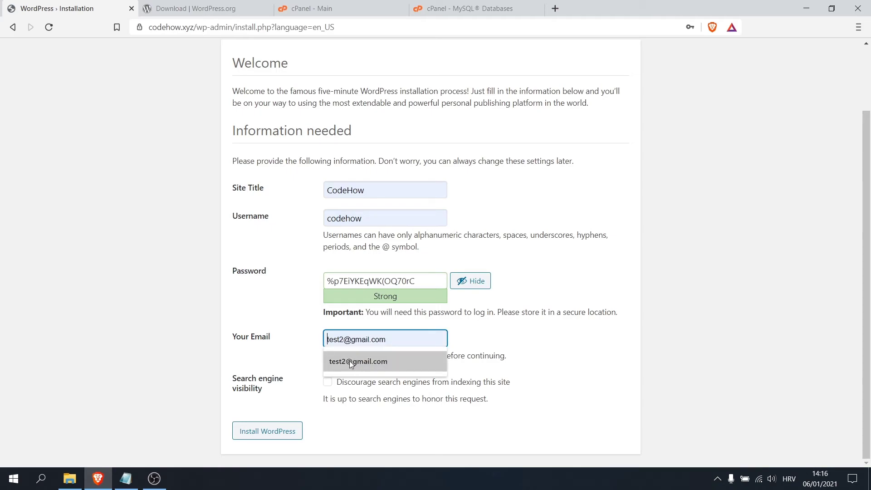
left_click(350, 361)
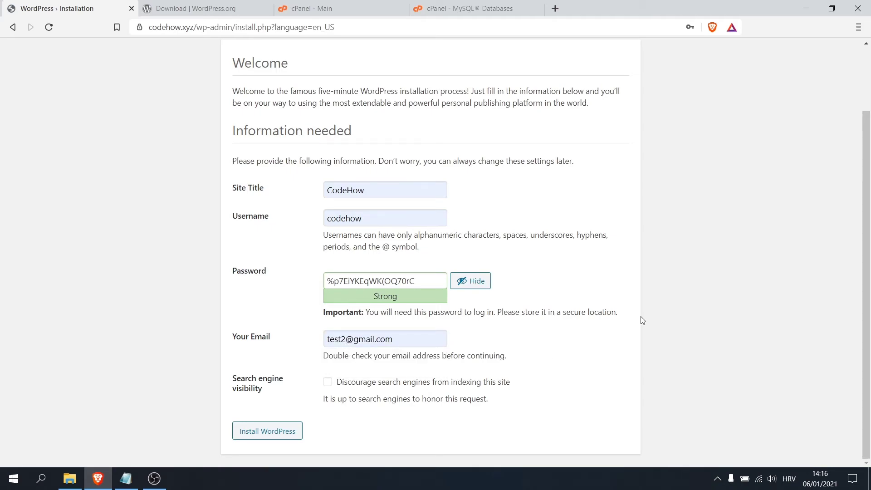
Install WordPress, go to the login page, and paste the saved username codehow.
left_click(260, 436)
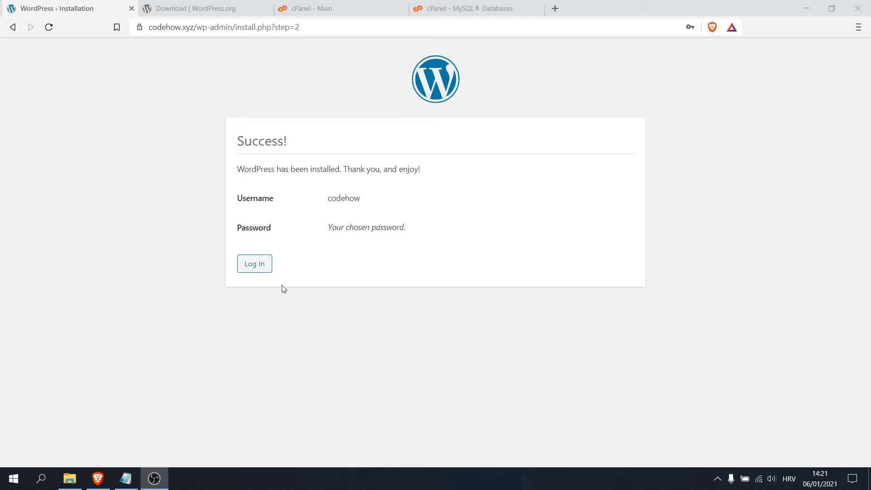
left_click(255, 268)
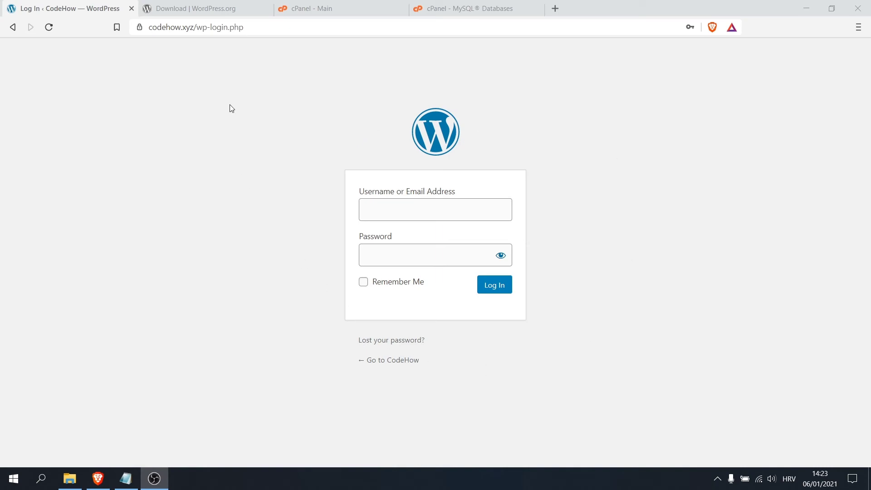
left_click(125, 478)
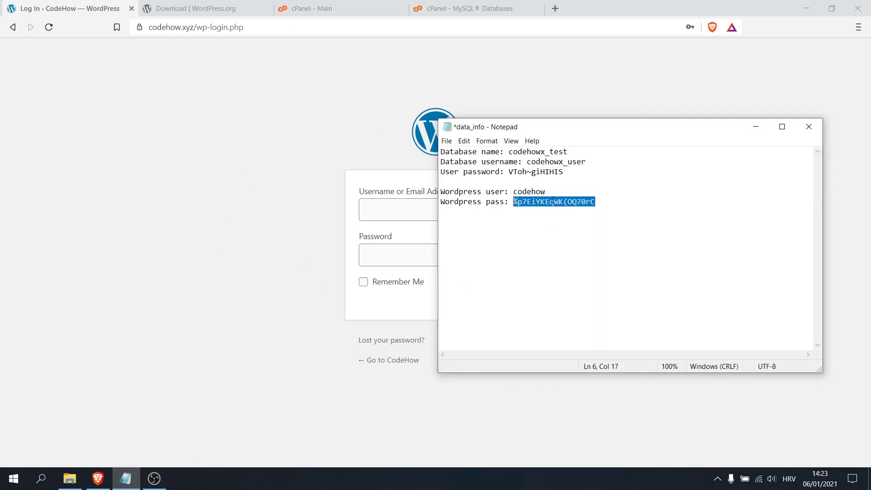
left_click_drag(513, 191, 555, 193)
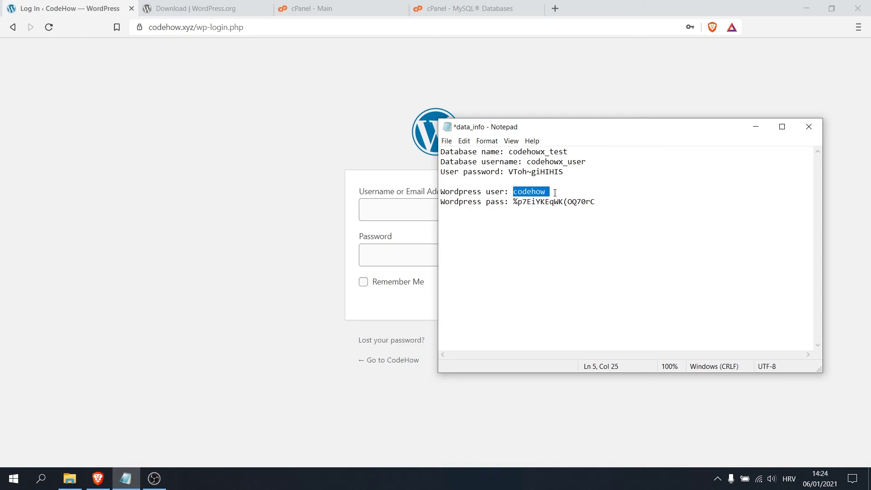
left_click(396, 207)
key("ctrl+v")
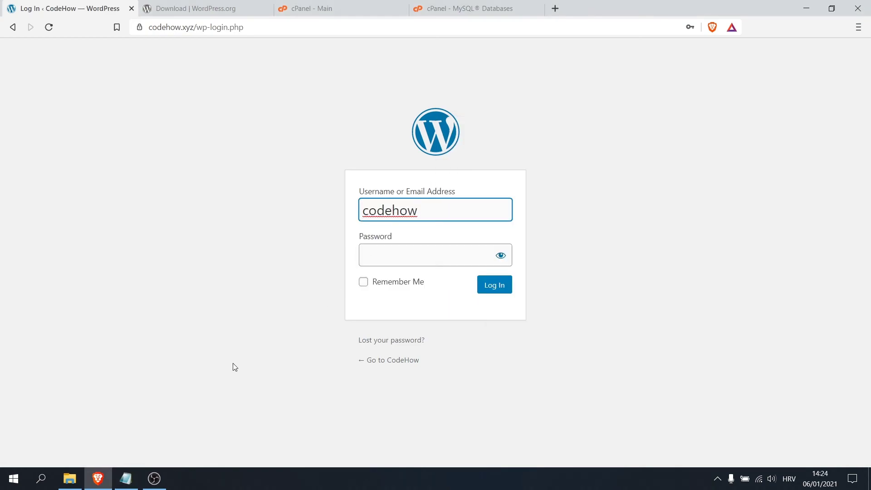
Paste the saved password into the login form and tick Remember Me.
left_click(126, 477)
left_click_drag(513, 202, 608, 203)
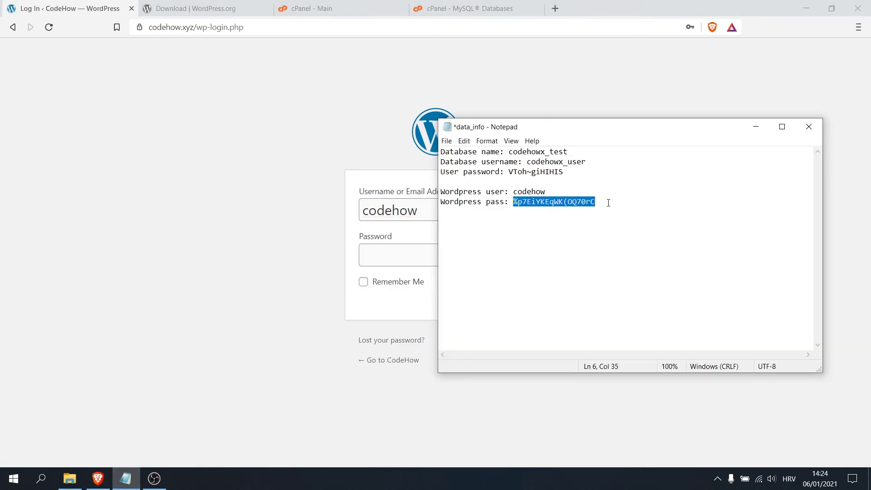
left_click(394, 255)
key("ctrl+v")
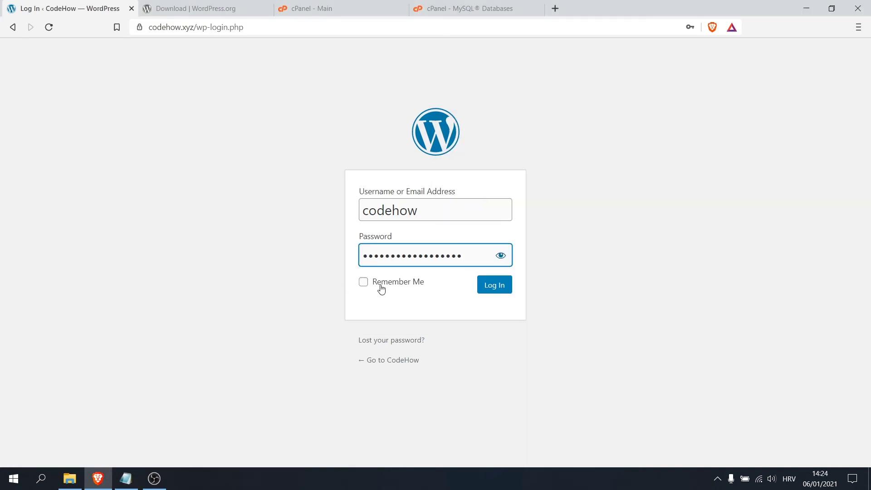
left_click(373, 281)
Log in, dismiss the save-password prompt, and visit the live CodeHow site's Hello world! post.
left_click(504, 284)
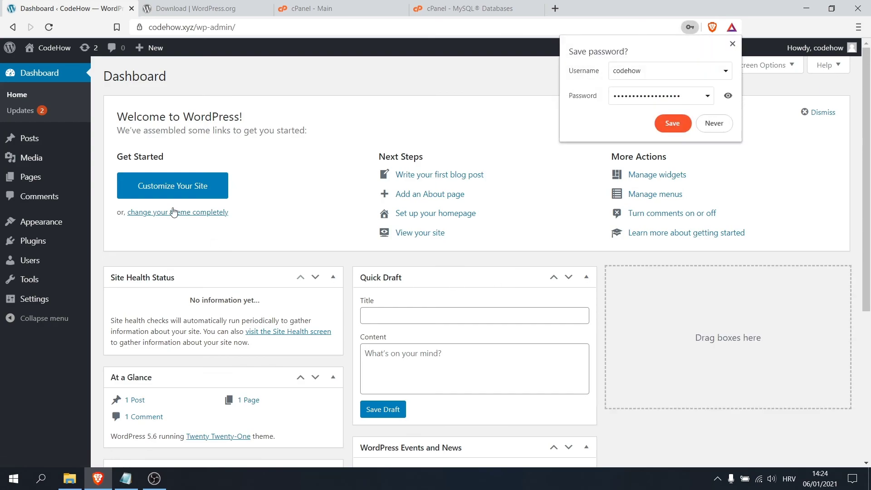
left_click(732, 44)
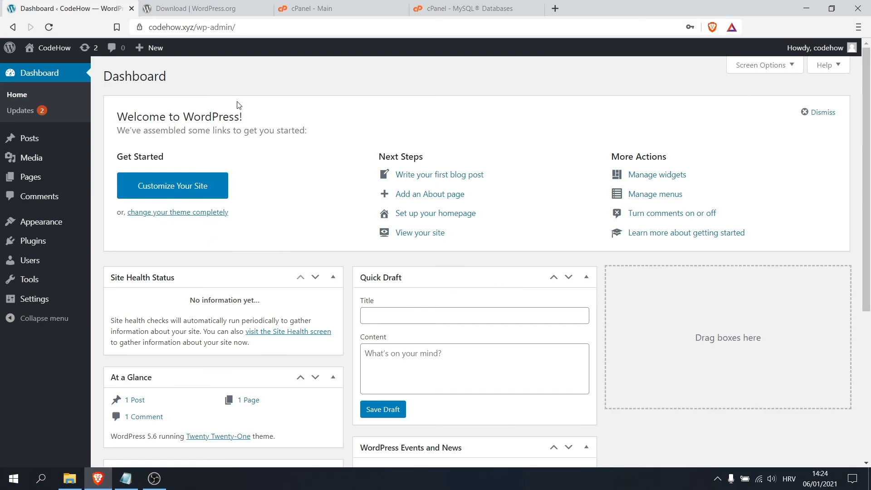
mouse_move(53, 49)
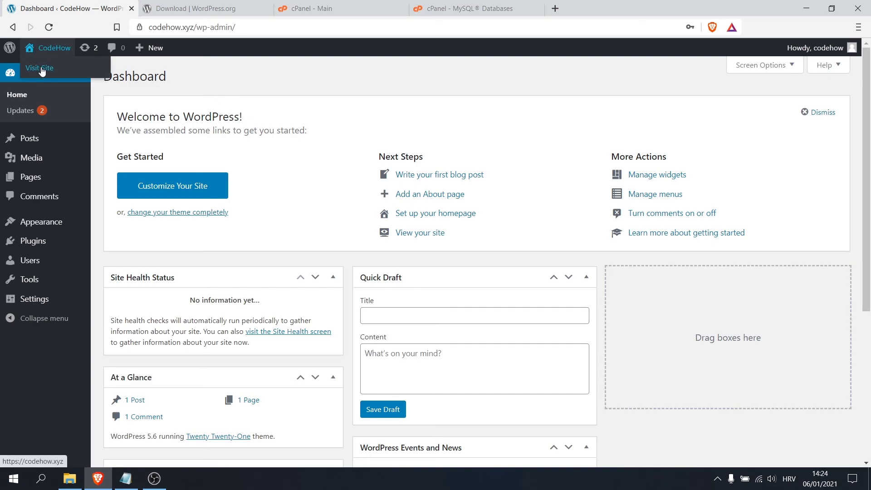
left_click(41, 68)
scroll(389, 210, "down", 5)
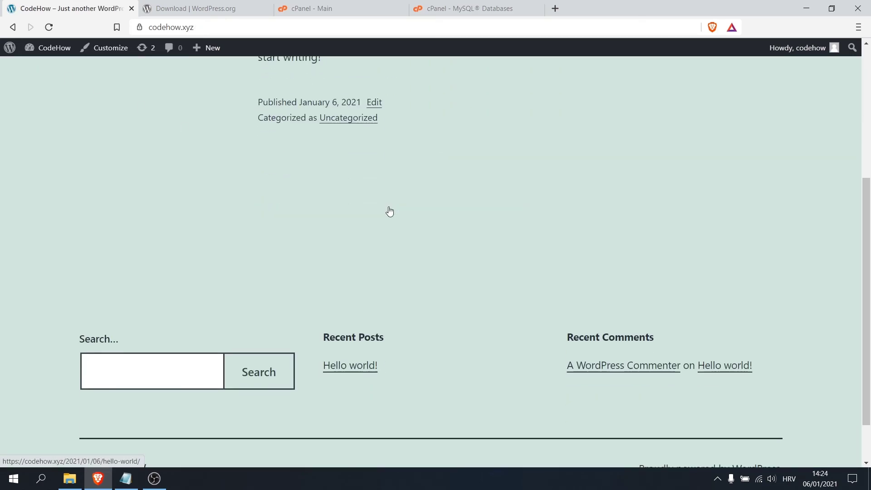
scroll(388, 210, "up", 5)
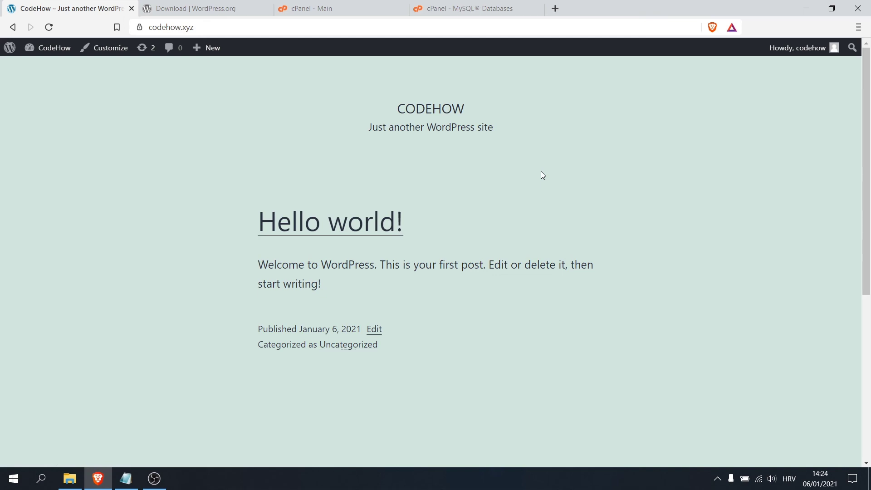